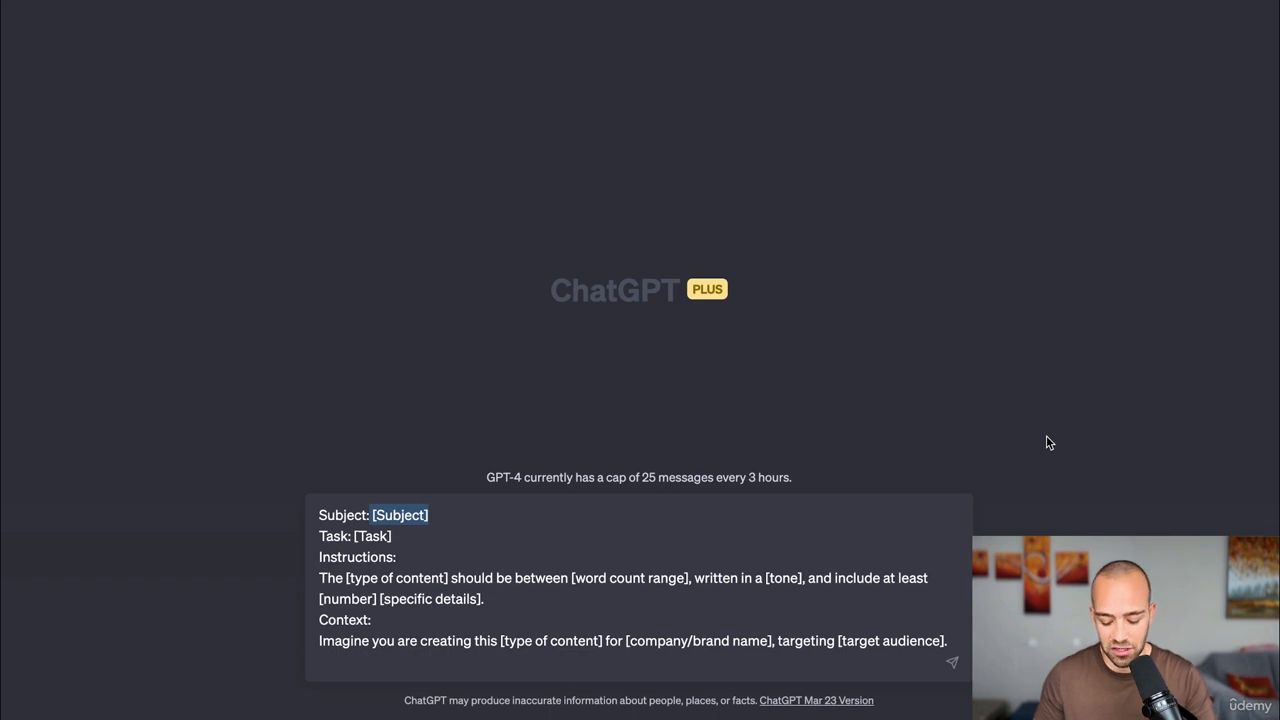
# Replace the [Subject] placeholder in the prompt template with "Eco-friendly cleaning products.".
pyautogui.write('Eco-')
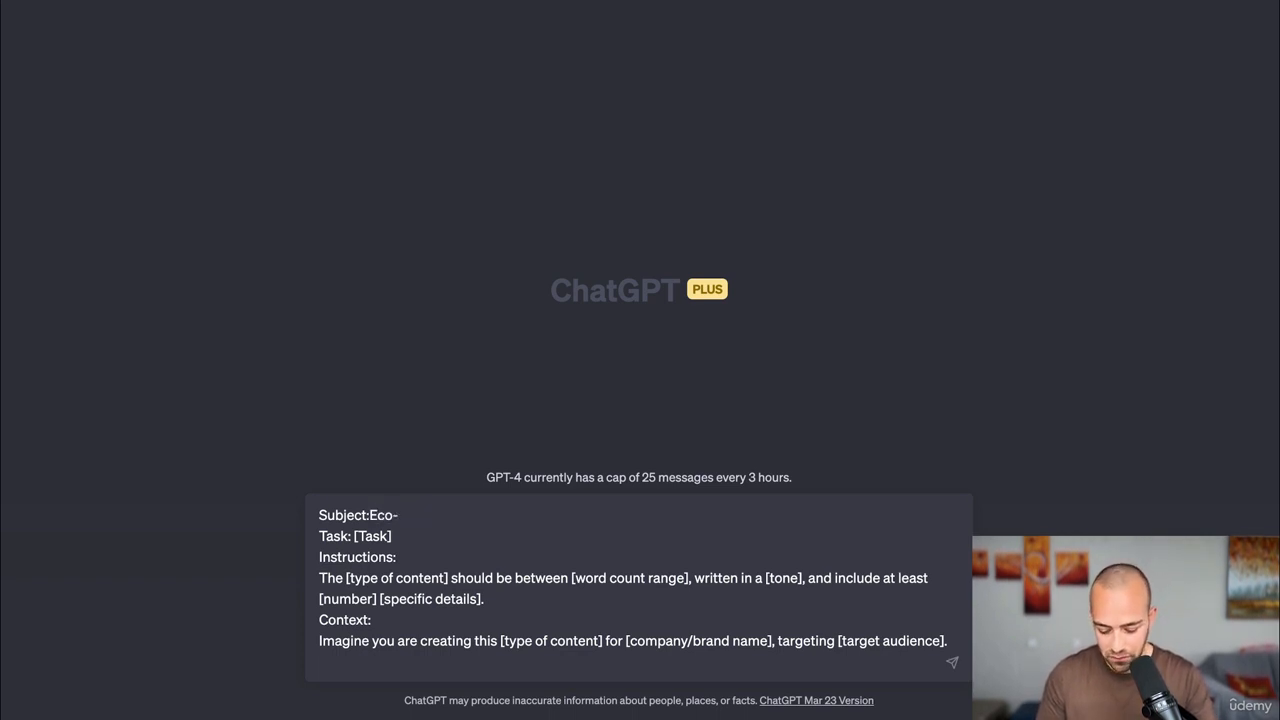
pyautogui.write('friendly cl')
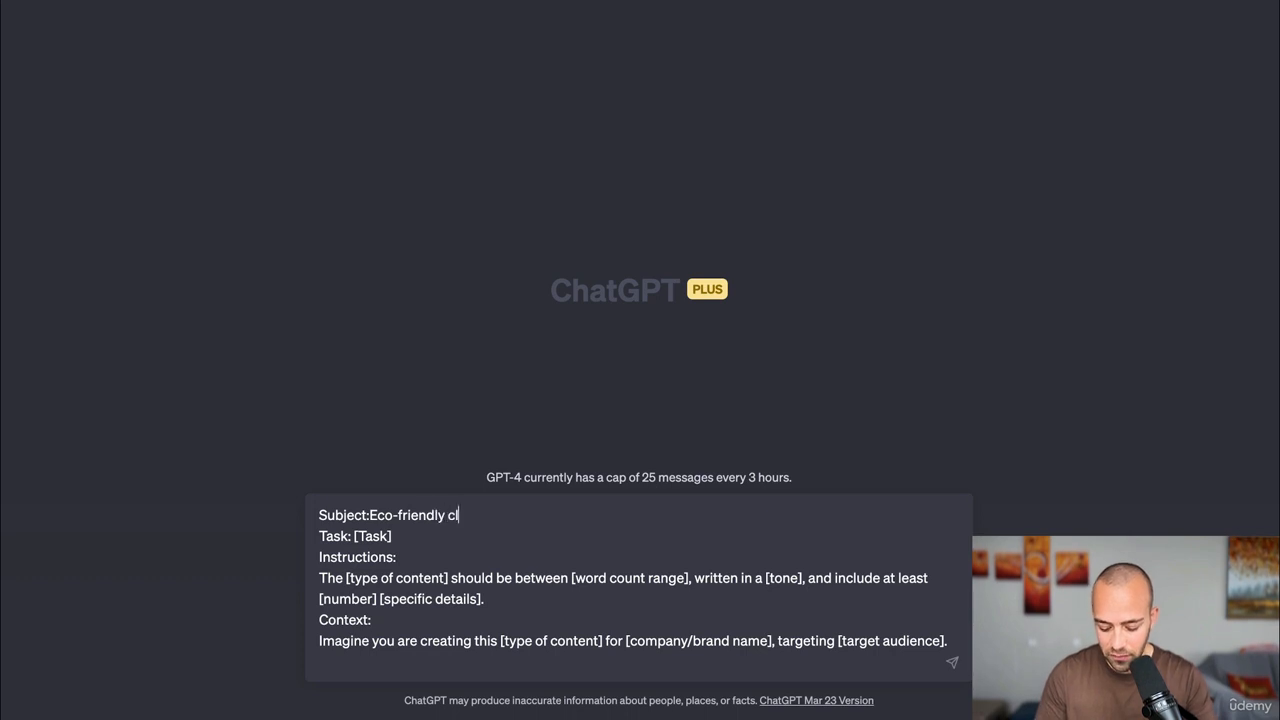
pyautogui.write('eaning pro')
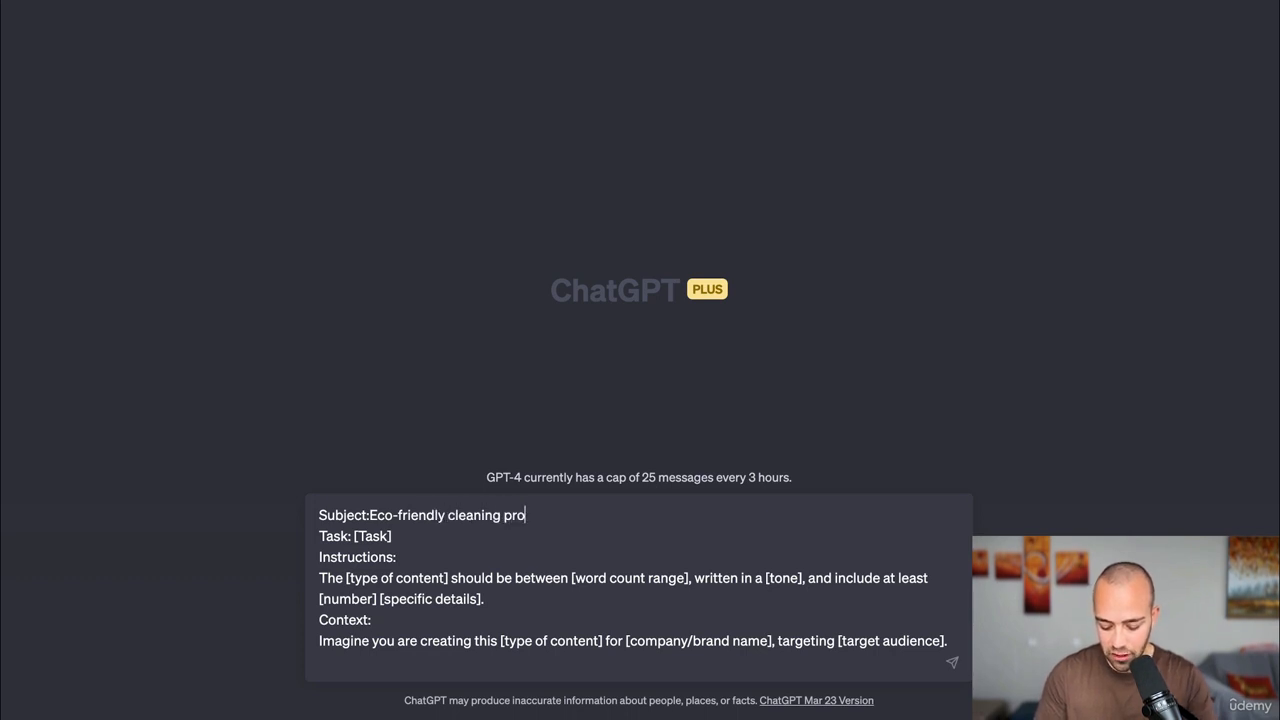
pyautogui.write('ducts.')
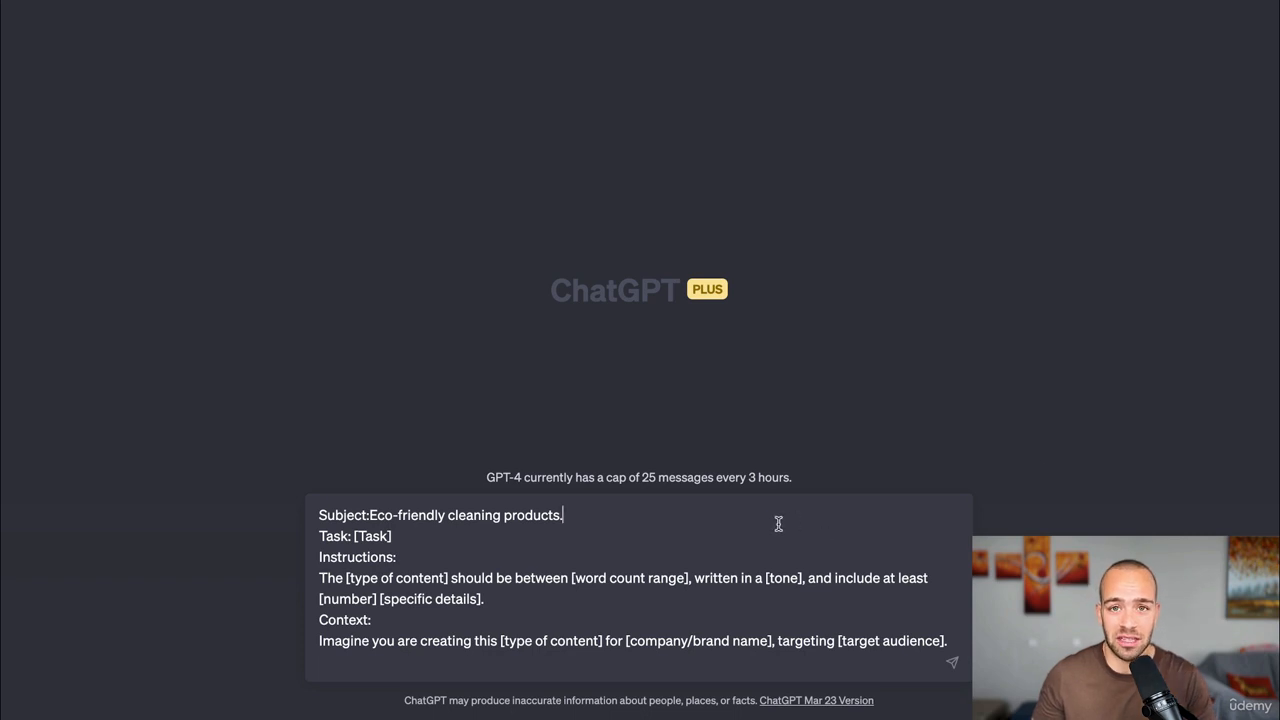
# Replace the [Task] placeholder with "Write me a blog post about eco-friendly cleaning product.".
pyautogui.moveTo(397, 532); pyautogui.dragTo(355, 537)
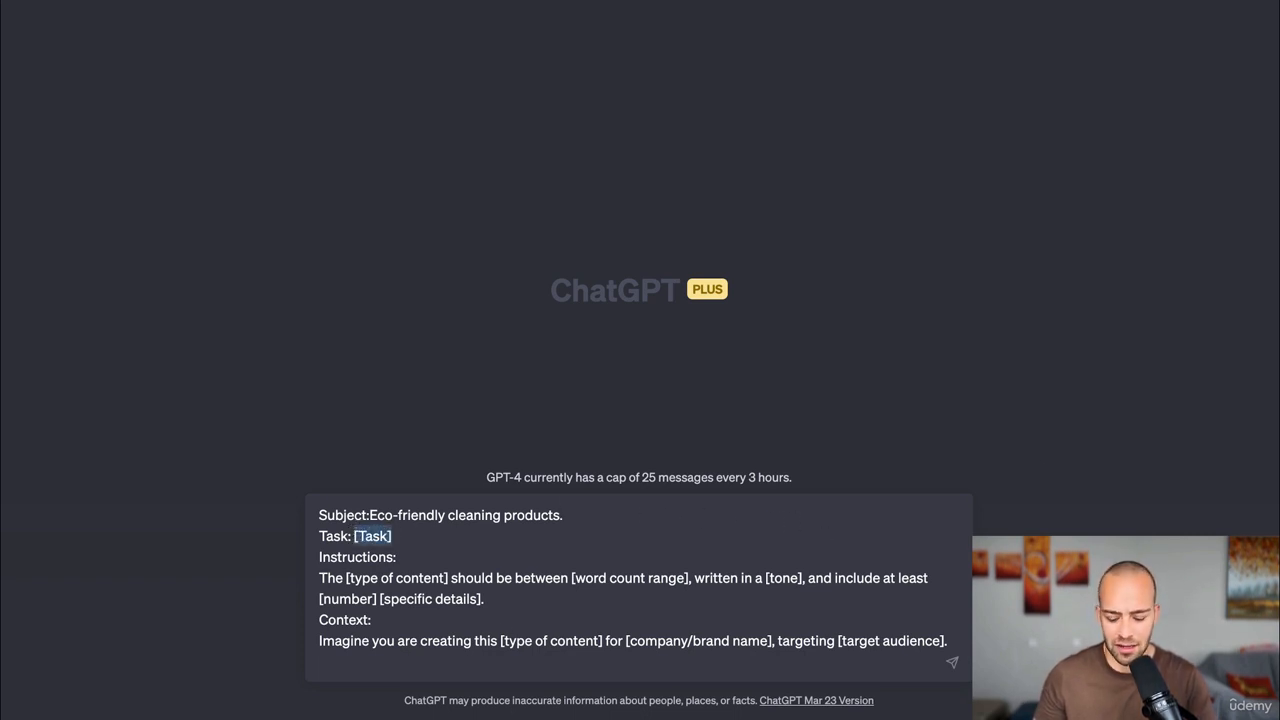
pyautogui.write('Wr')
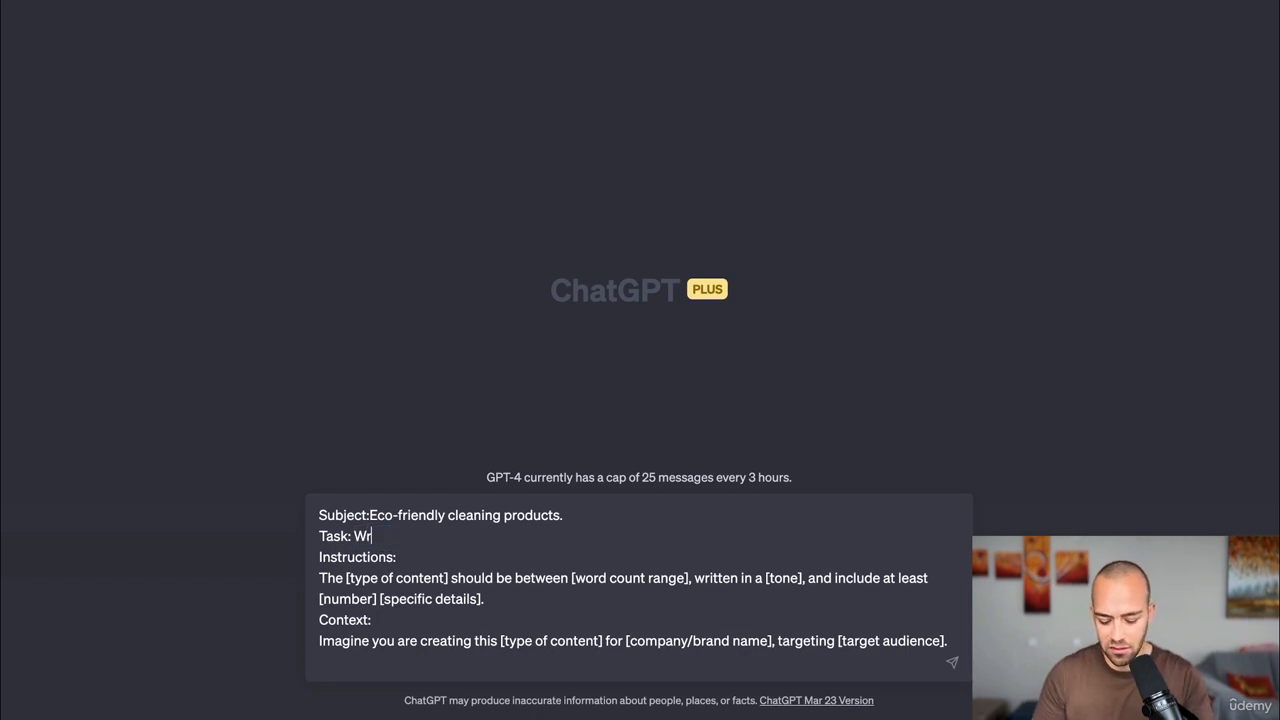
pyautogui.write('ite me a ')
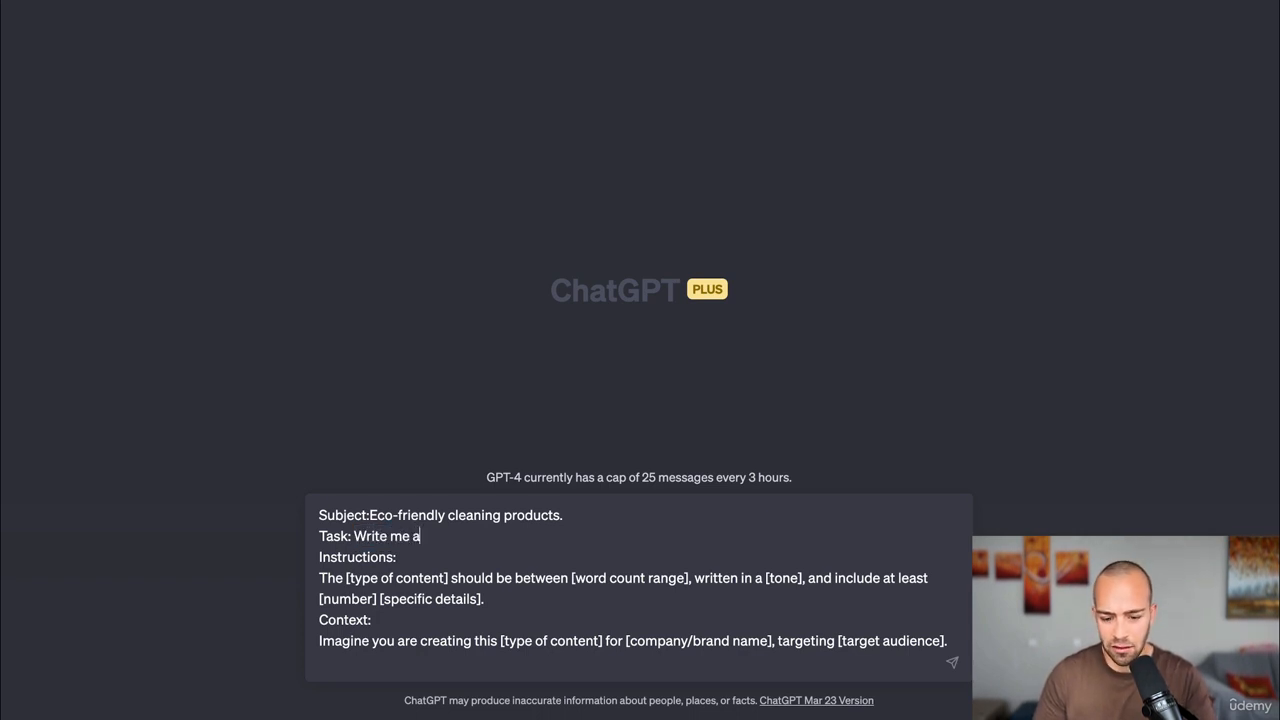
pyautogui.write('blo')
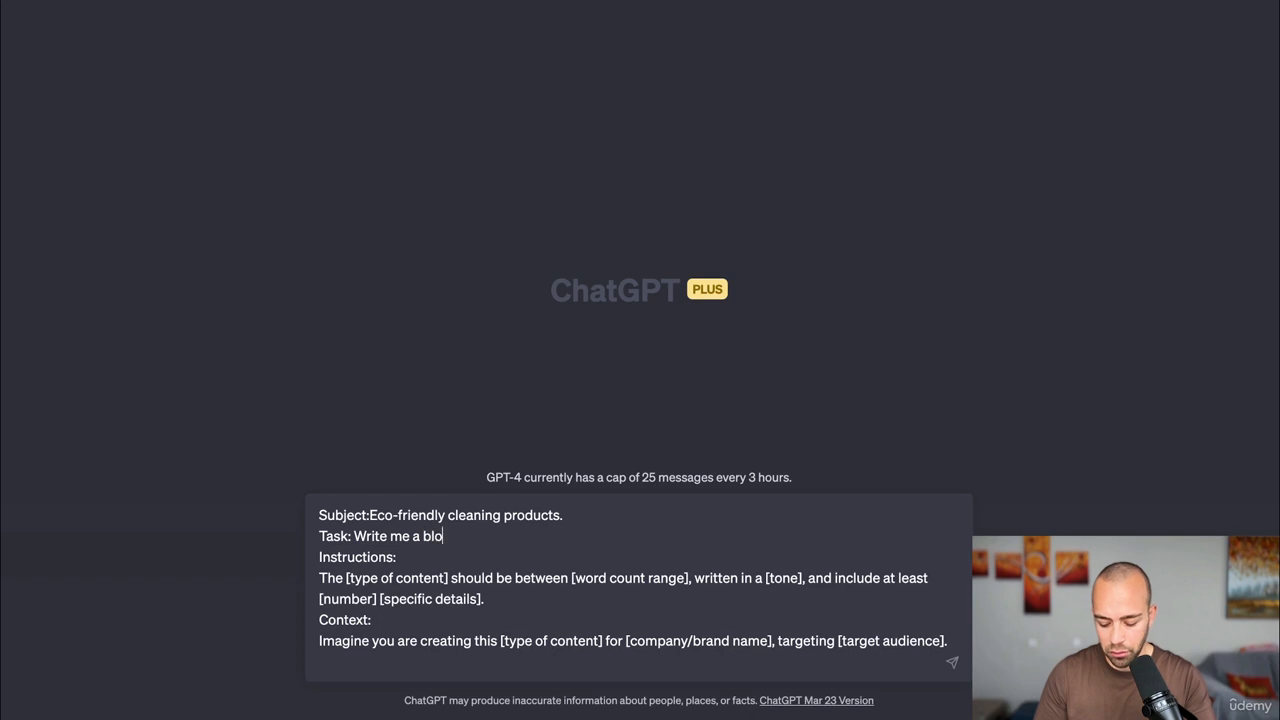
pyautogui.write('g post a')
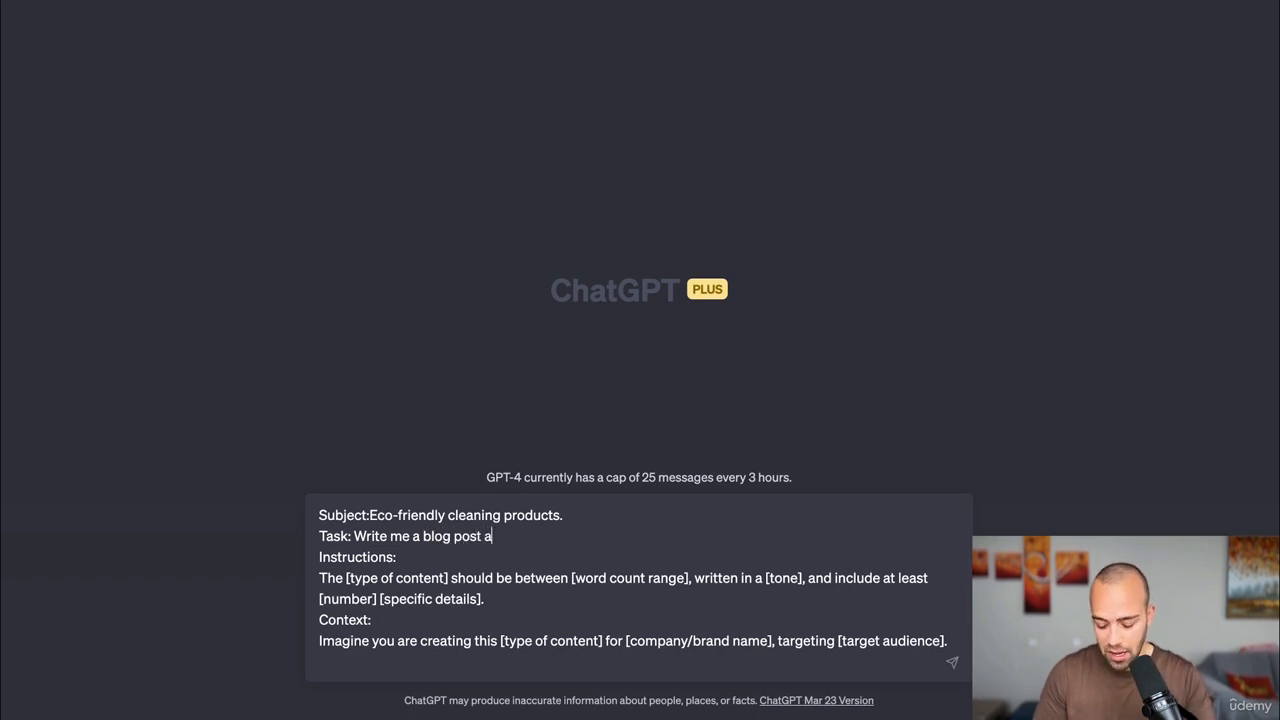
pyautogui.write('bout ec')
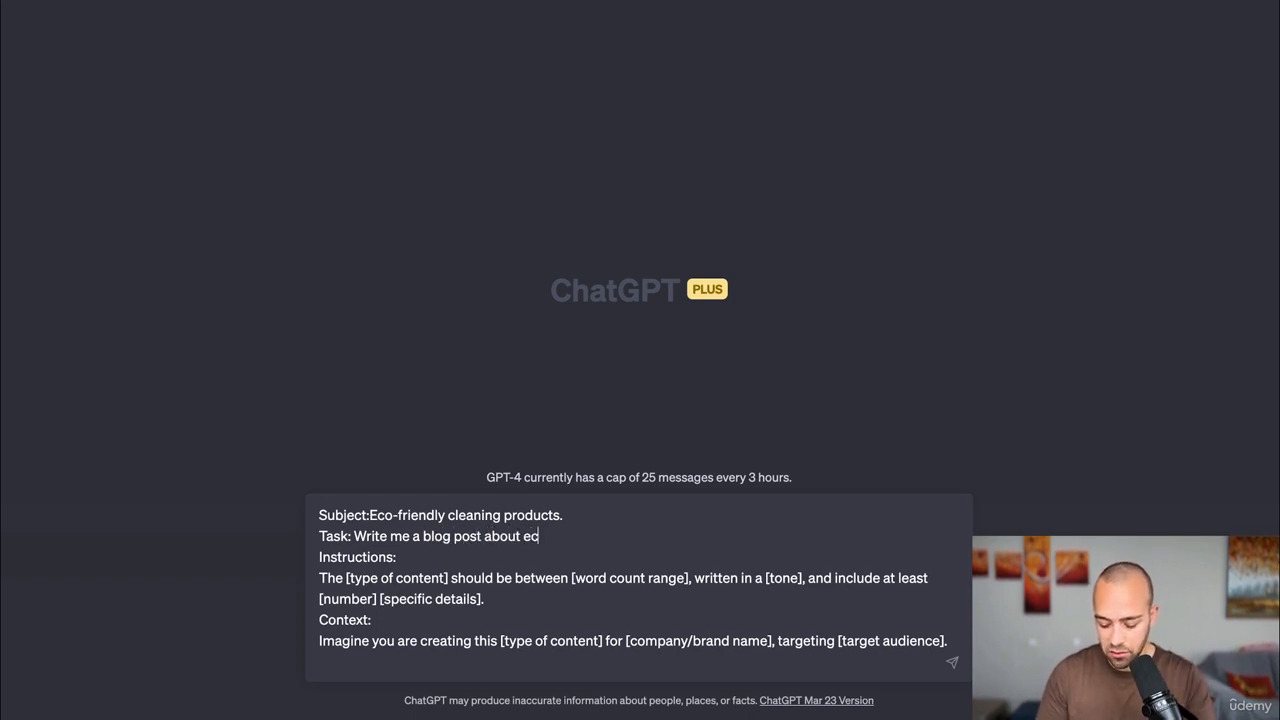
pyautogui.write('o-frien')
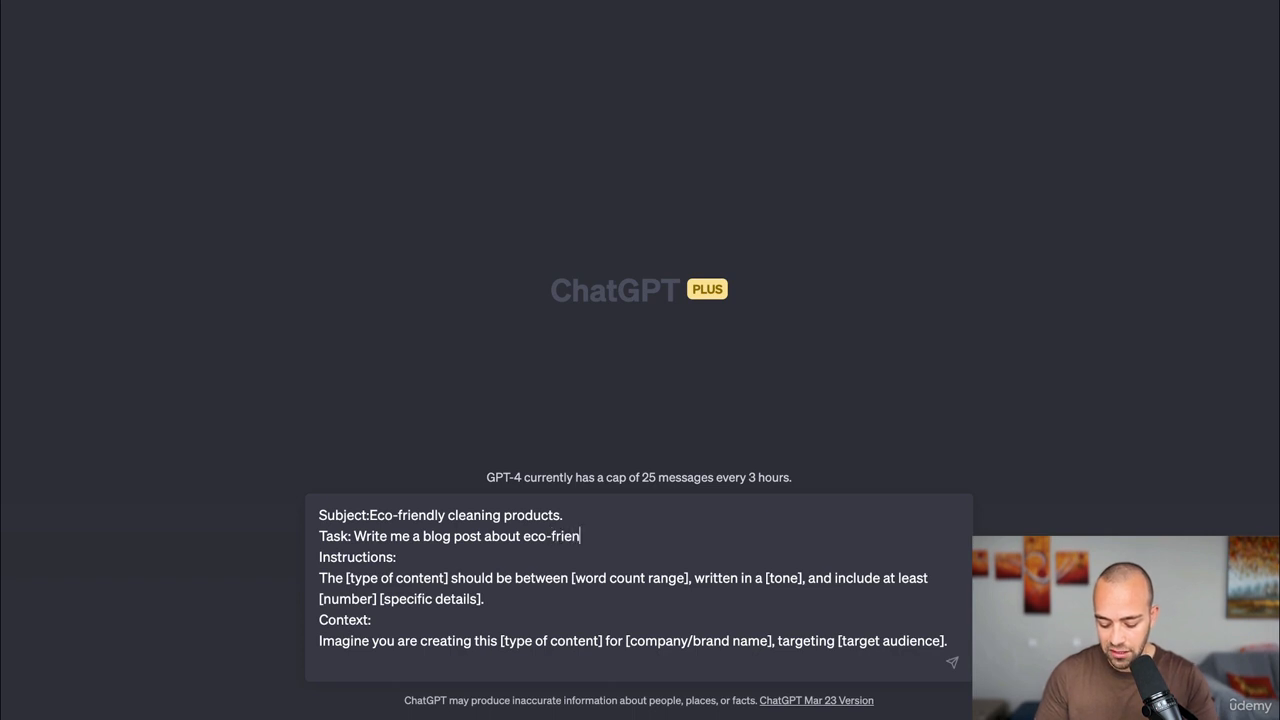
pyautogui.write('dly product.')
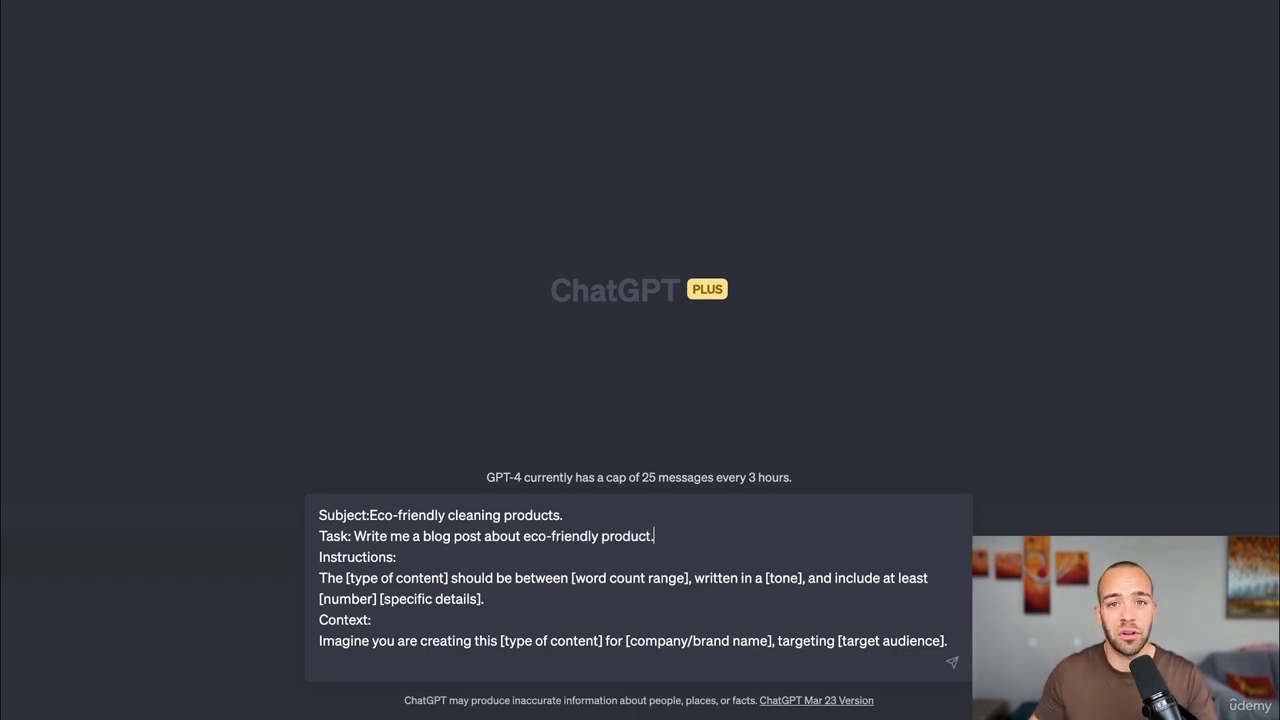
pyautogui.click(597, 535)
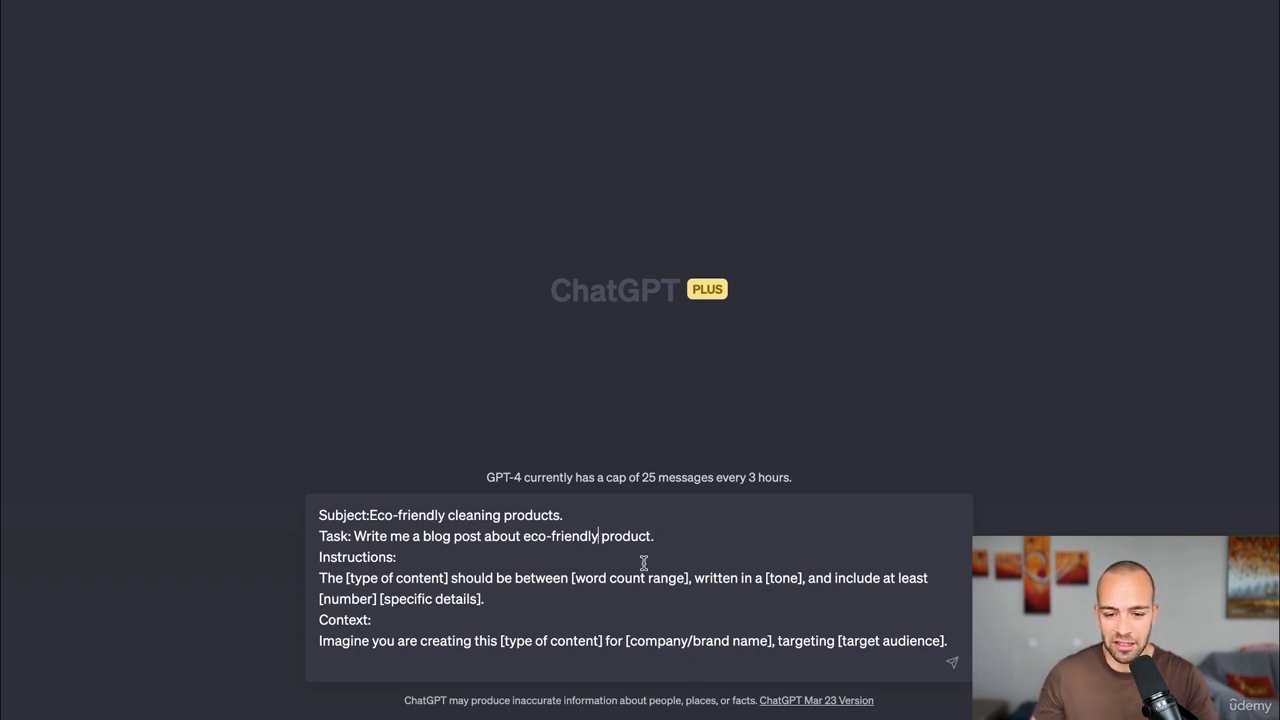
pyautogui.write('cleaning')
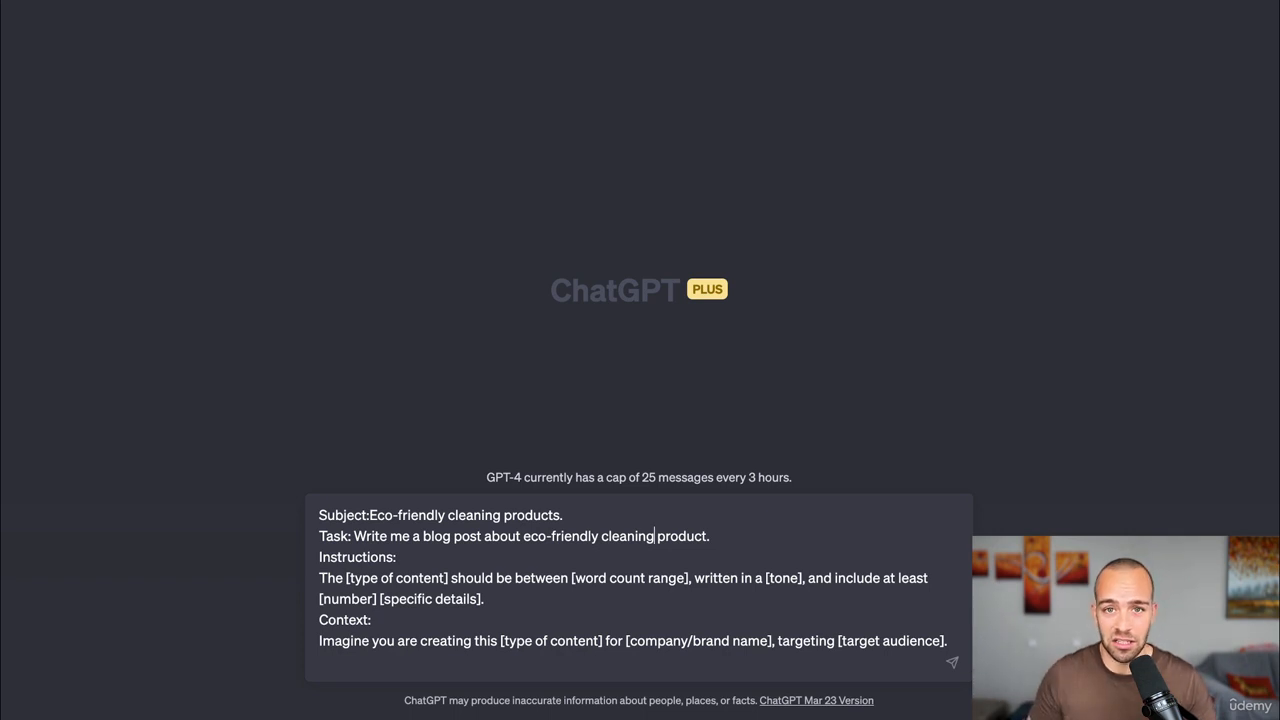
# Replace the [type of content] placeholder in the Instructions sentence with "blog post".
pyautogui.moveTo(391, 557); pyautogui.dragTo(336, 561)
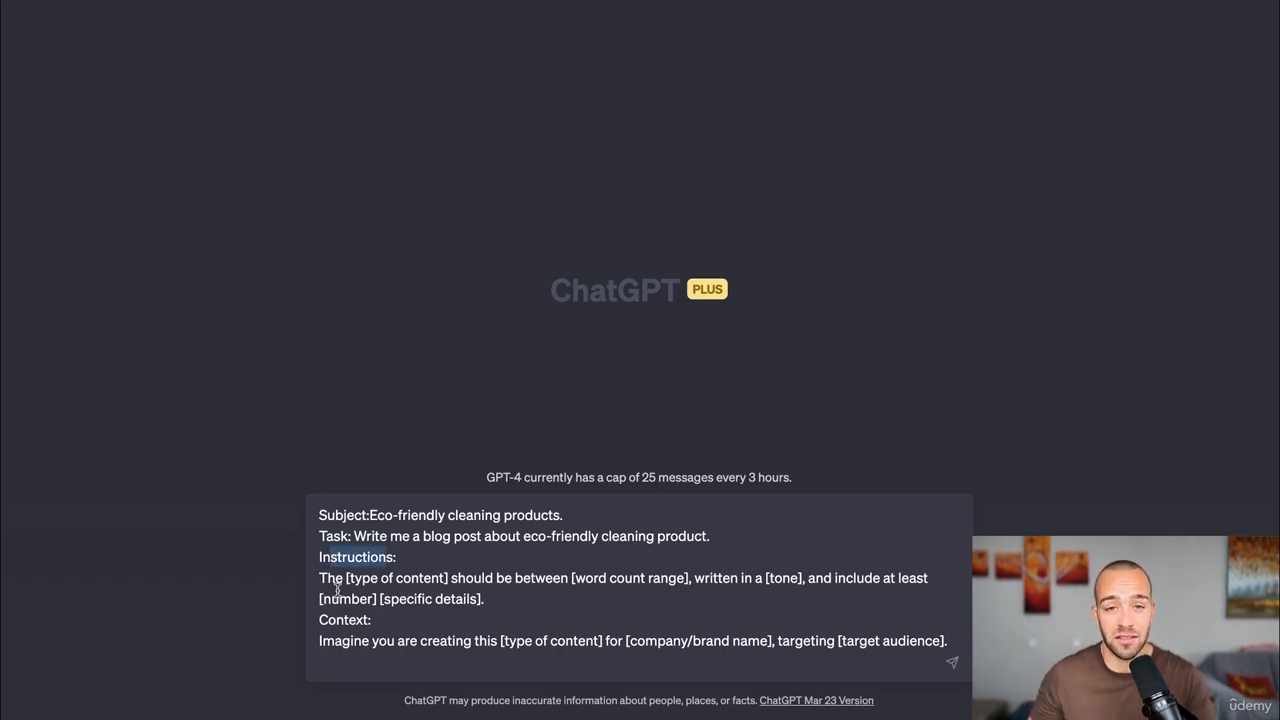
pyautogui.click(337, 584)
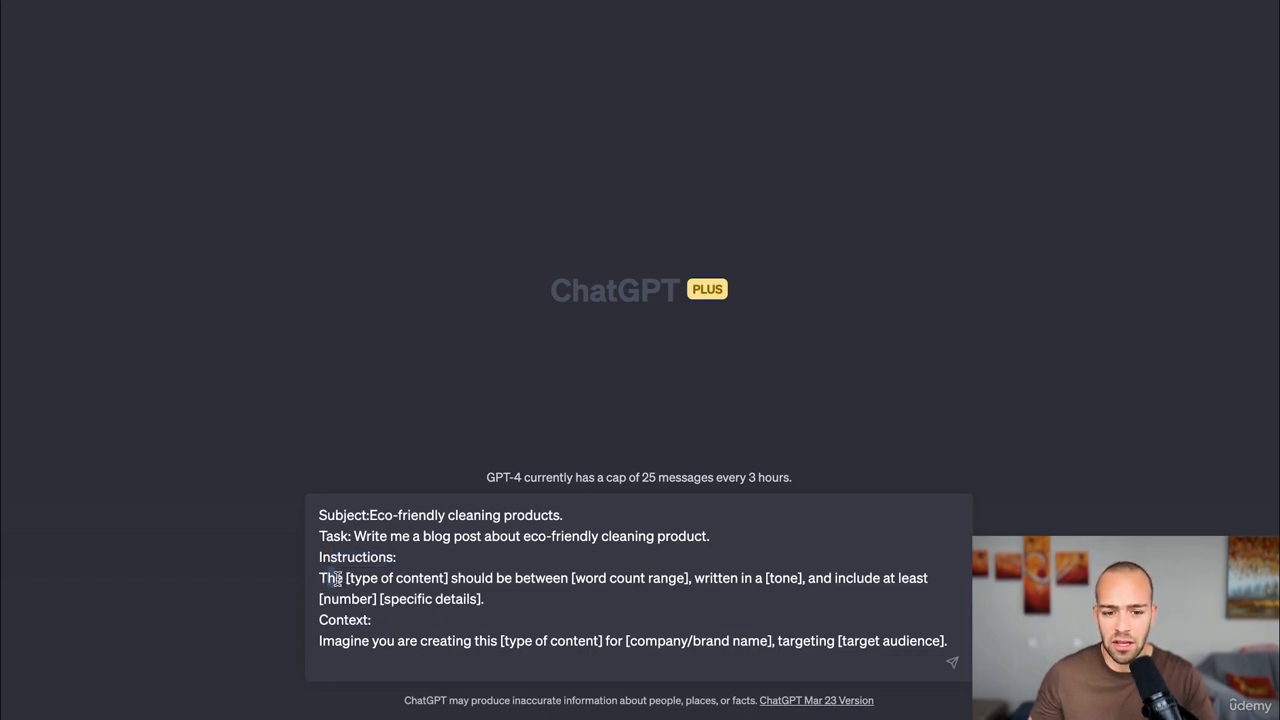
pyautogui.moveTo(360, 578); pyautogui.dragTo(410, 577)
pyautogui.click(410, 577)
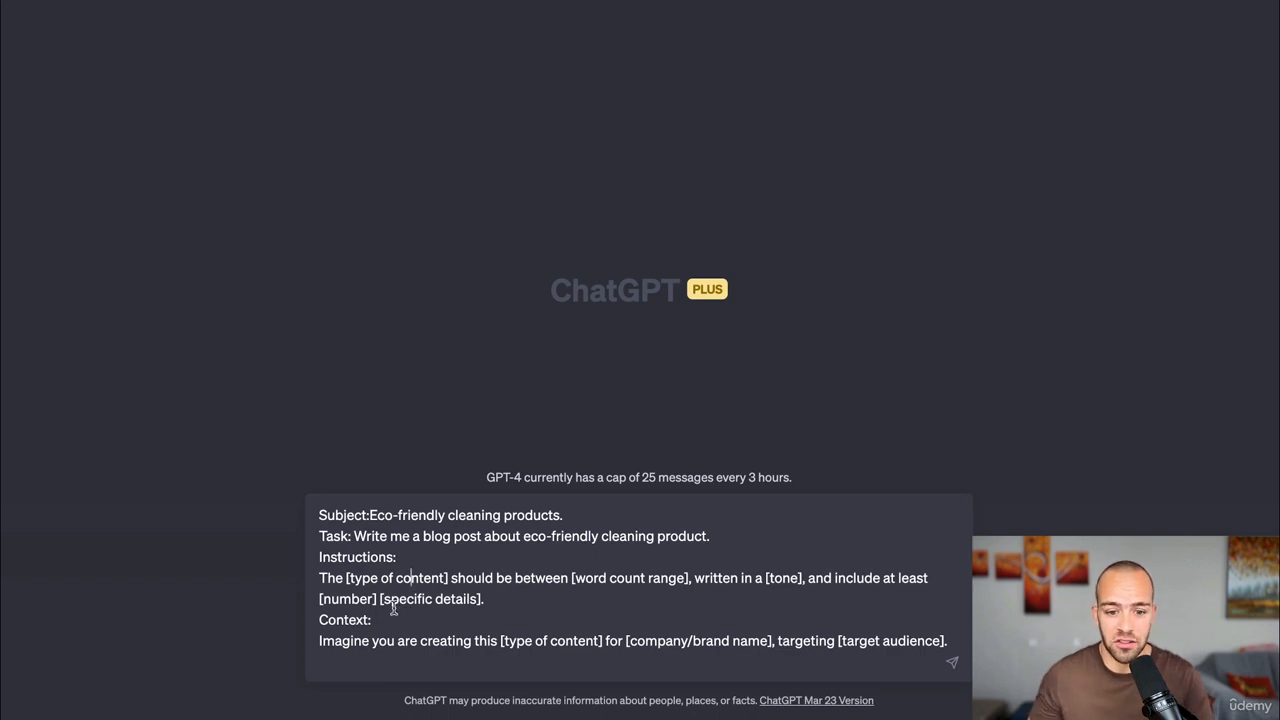
pyautogui.moveTo(345, 578); pyautogui.dragTo(449, 580)
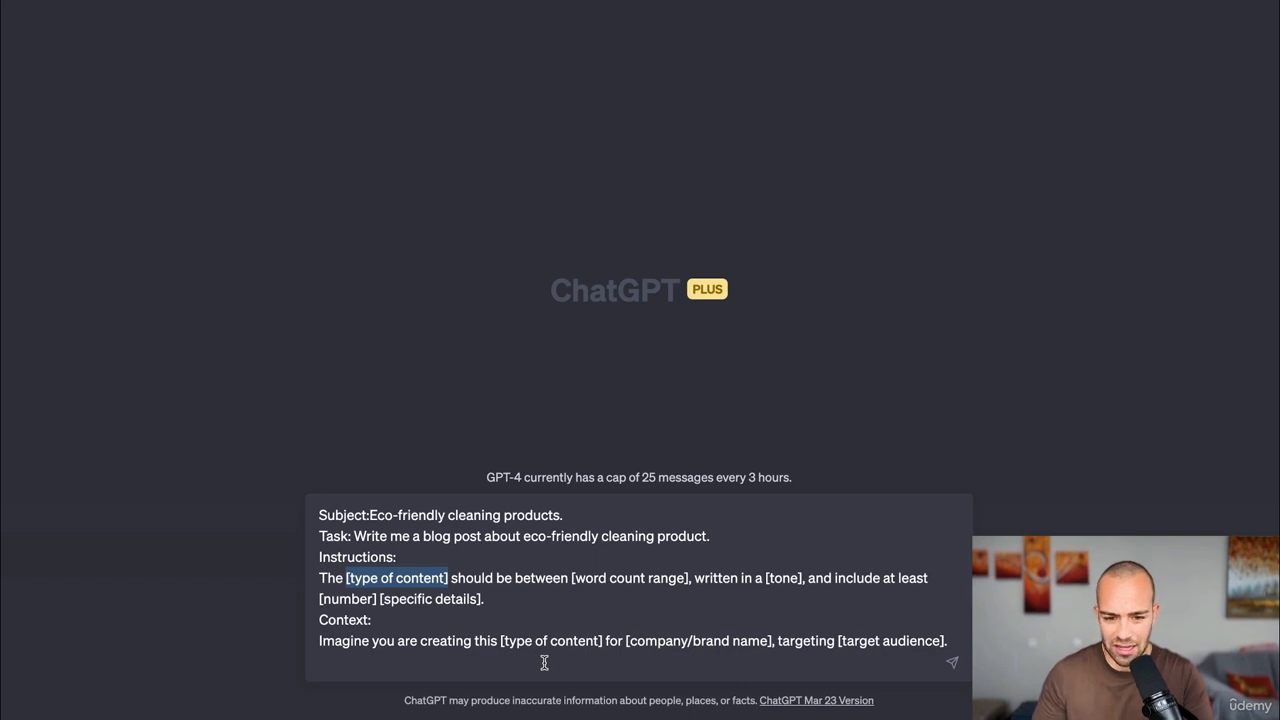
pyautogui.press('BackSpace')
pyautogui.write('blog post')
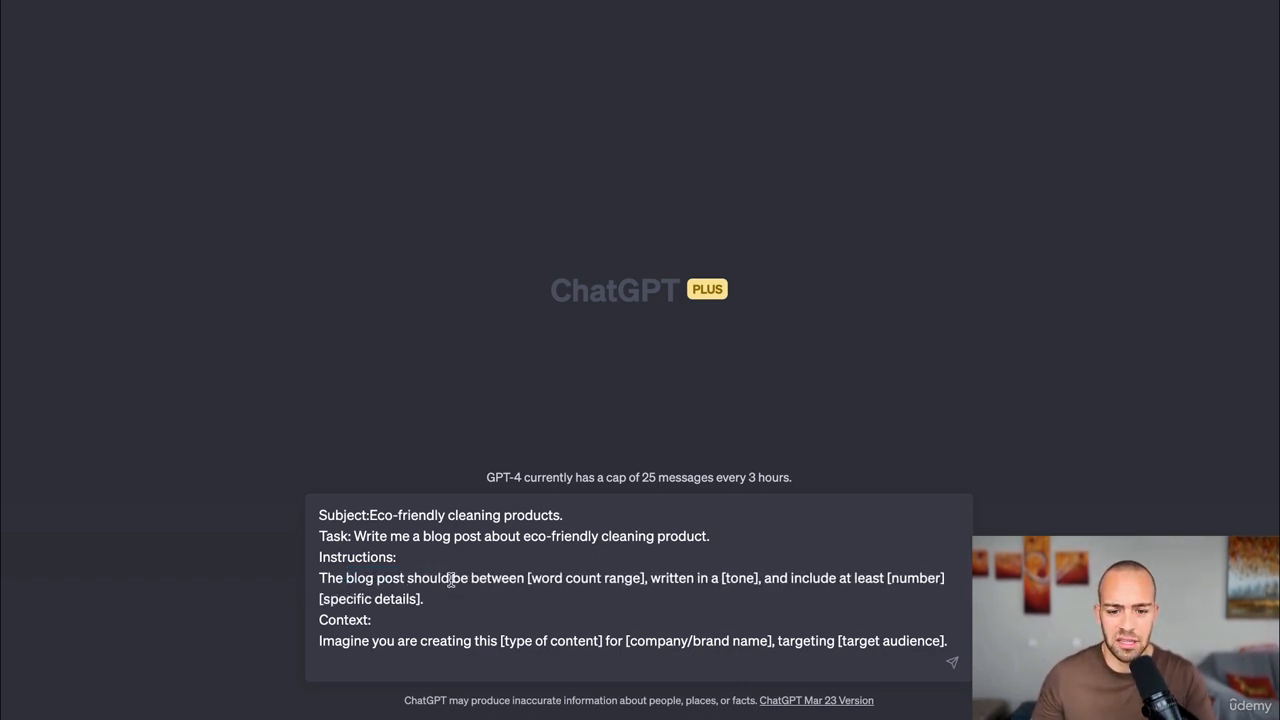
# Replace the [word count range] placeholder in the Instructions with "500-700 word".
pyautogui.moveTo(527, 578); pyautogui.dragTo(645, 578)
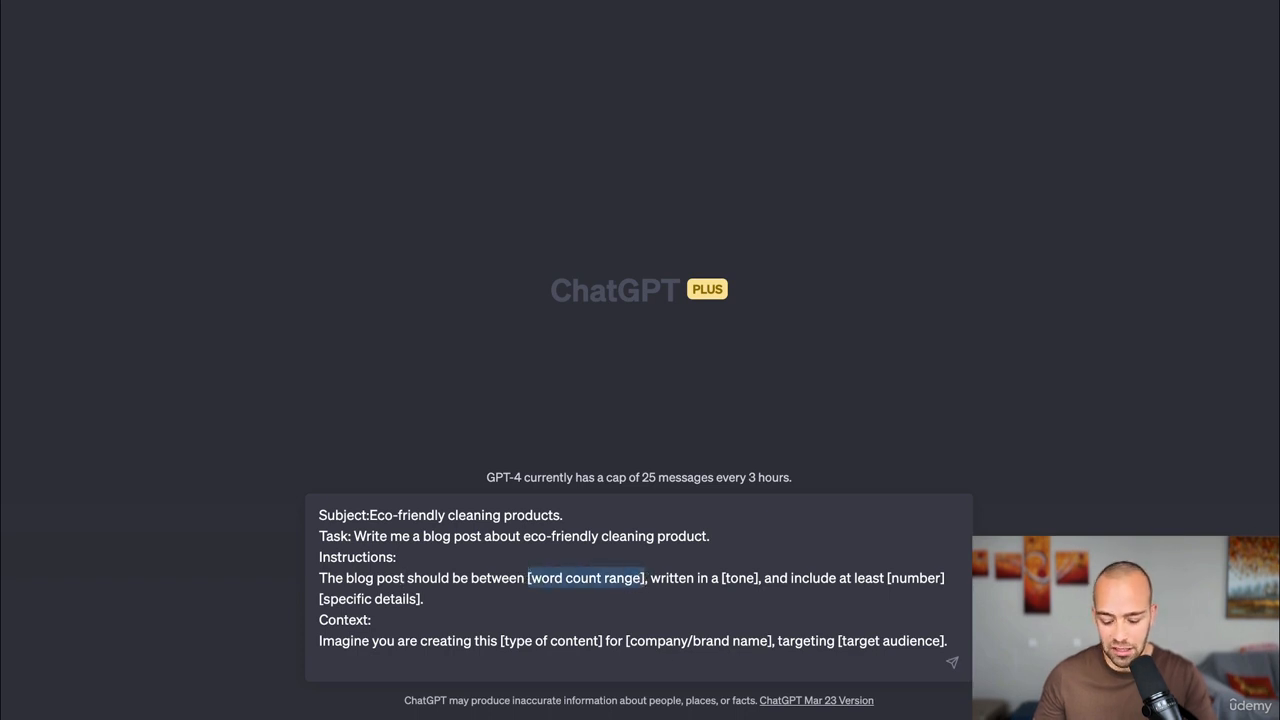
pyautogui.write('500-')
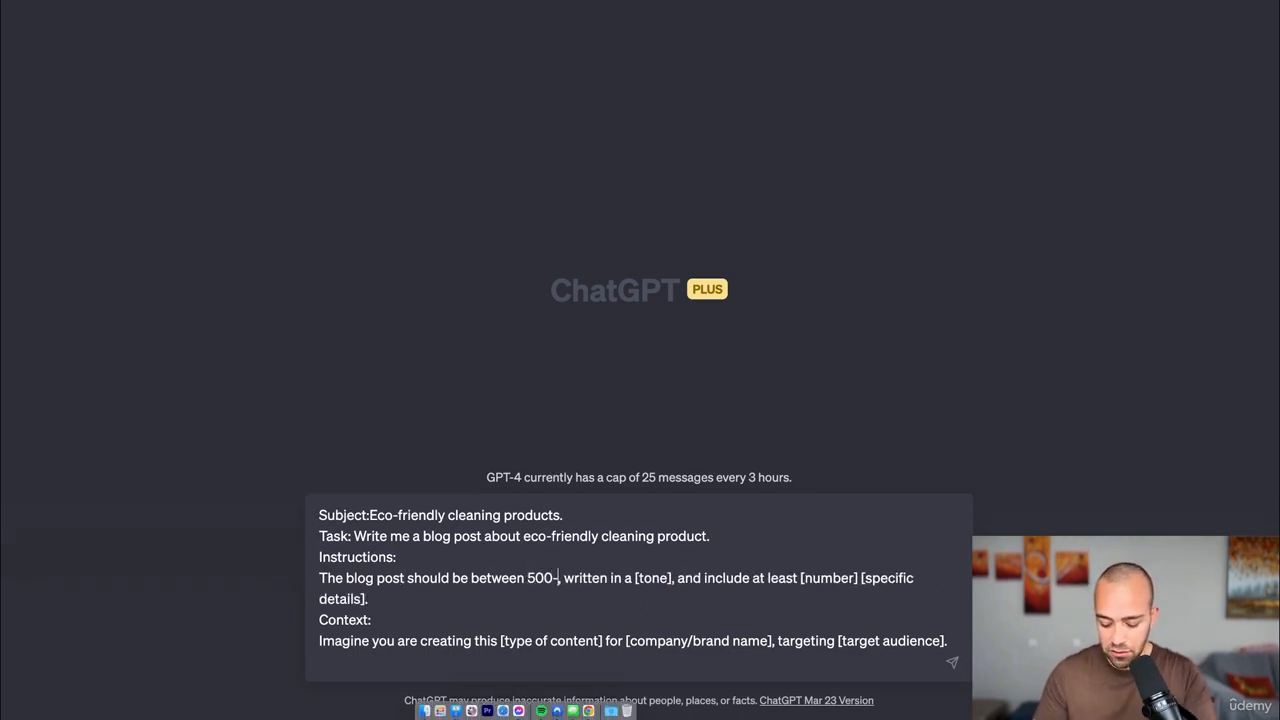
pyautogui.write('700 word')
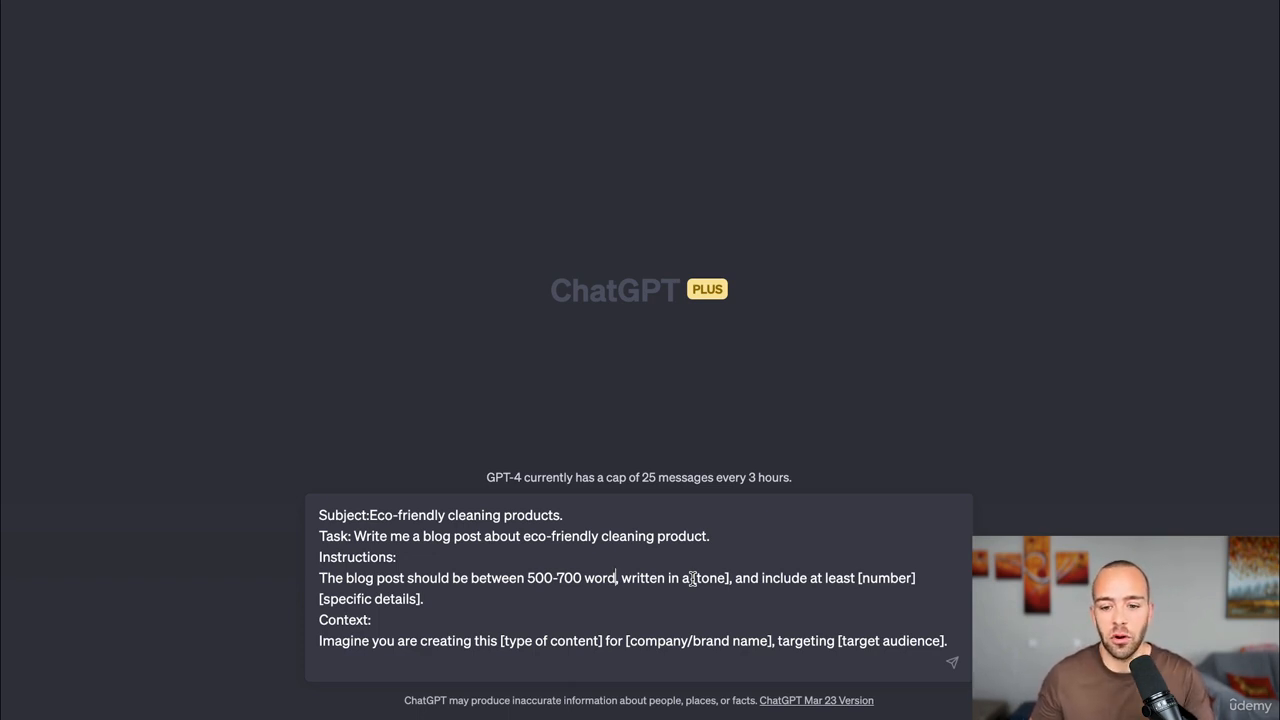
# Replace the [tone] placeholder in the Instructions with "informative and persuasive tone".
pyautogui.moveTo(692, 578); pyautogui.dragTo(730, 577)
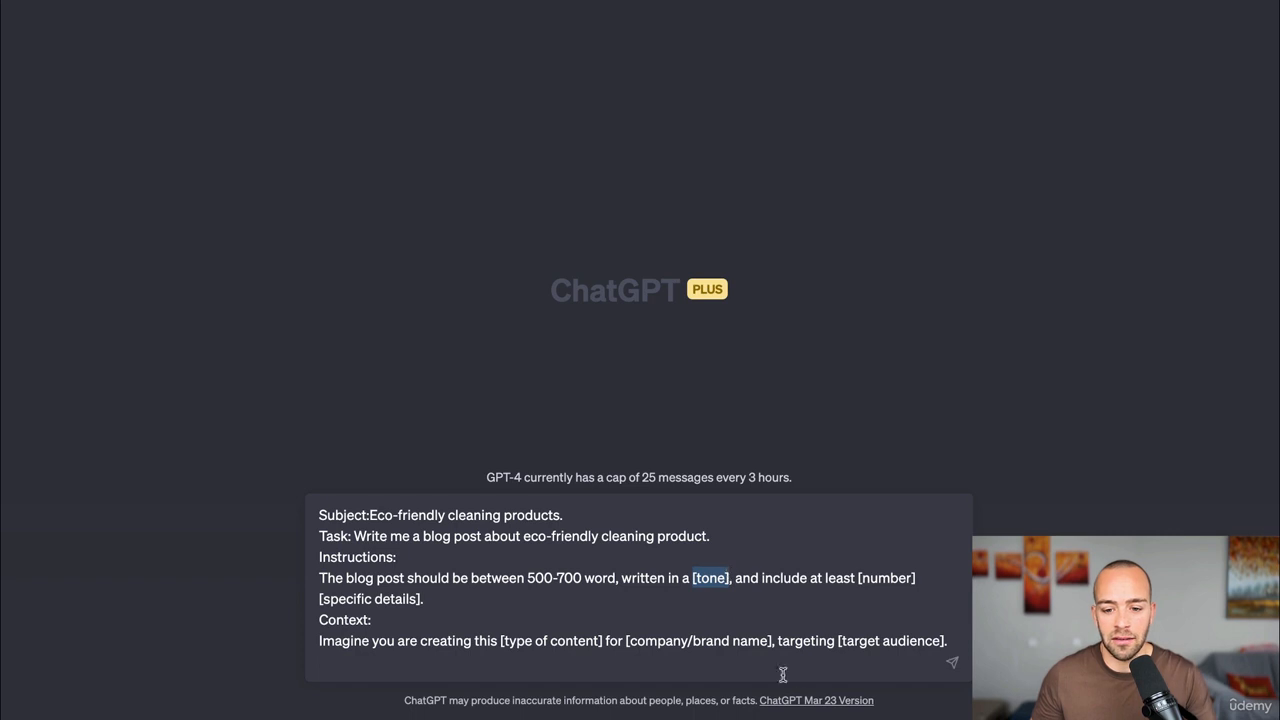
pyautogui.press('BackSpace')
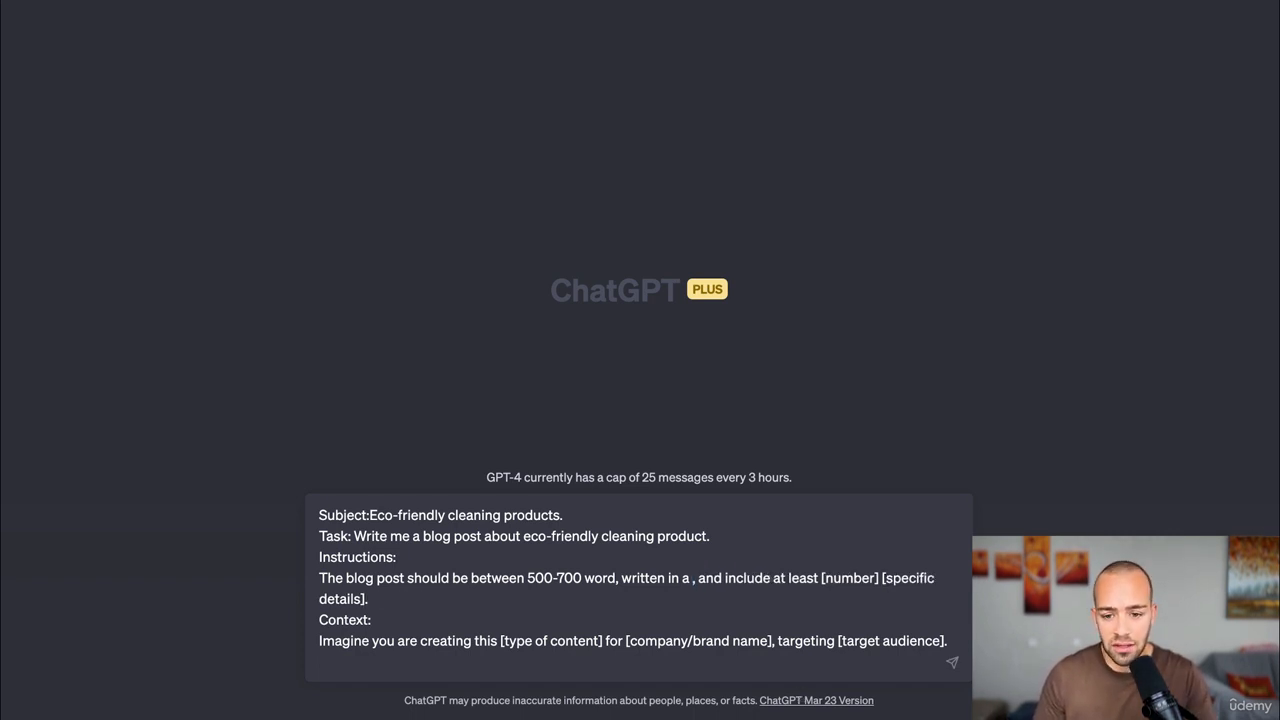
pyautogui.write('informati')
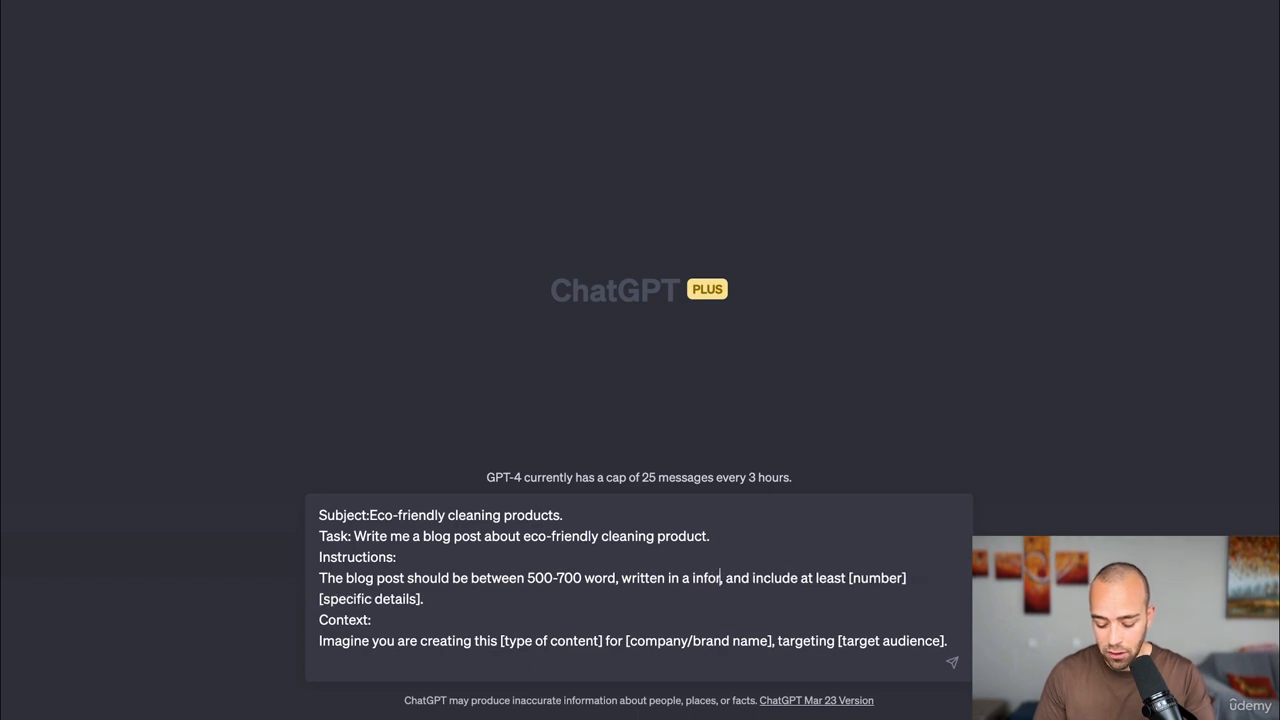
pyautogui.write('ve and per')
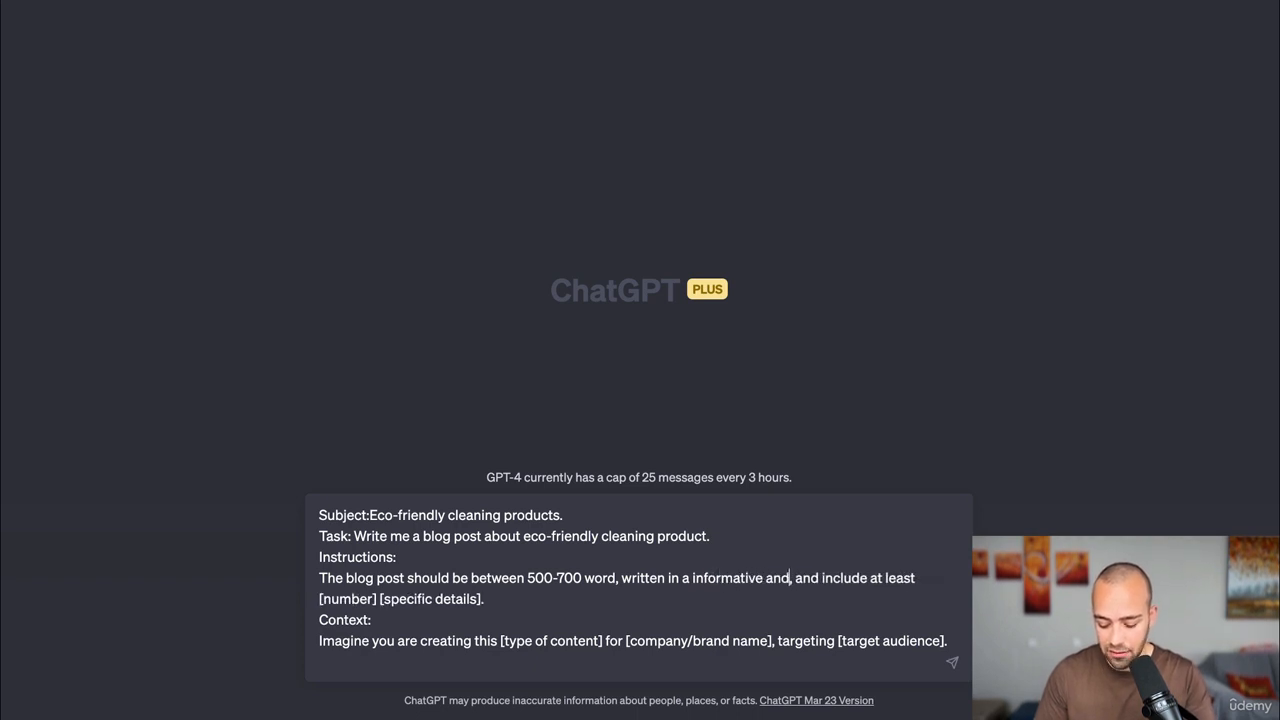
pyautogui.write('suasive')
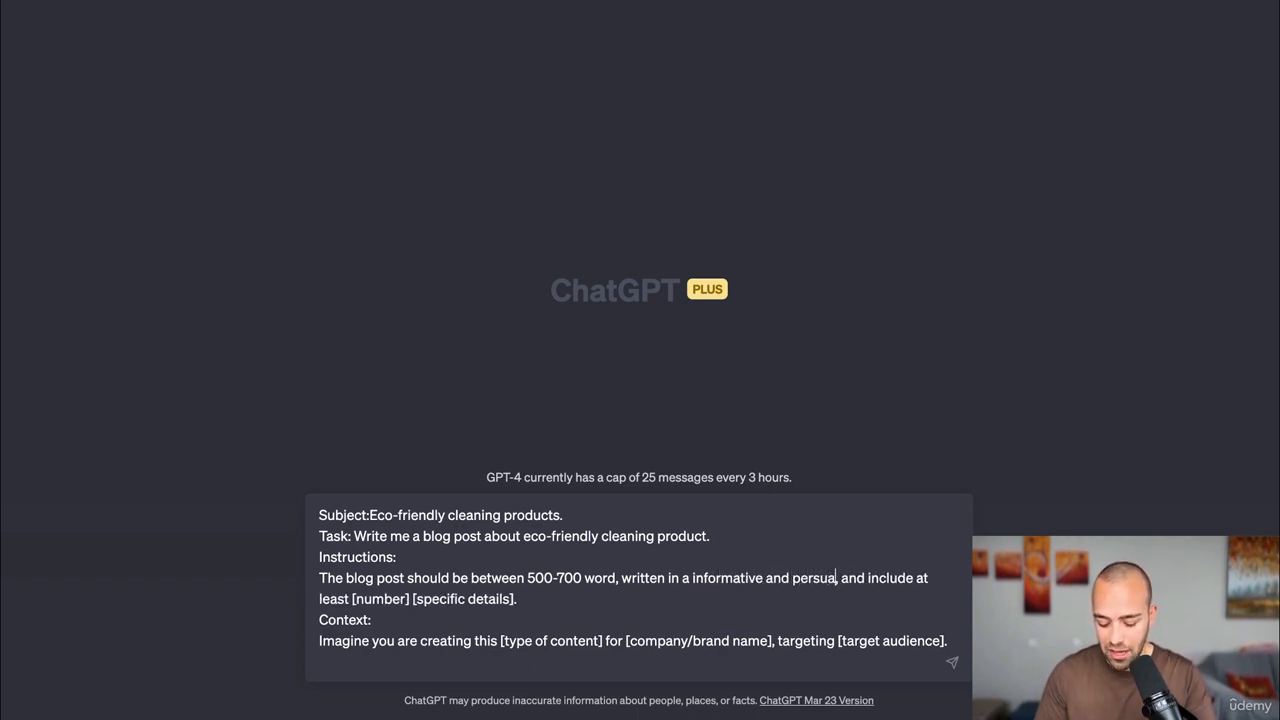
pyautogui.write(' tone')
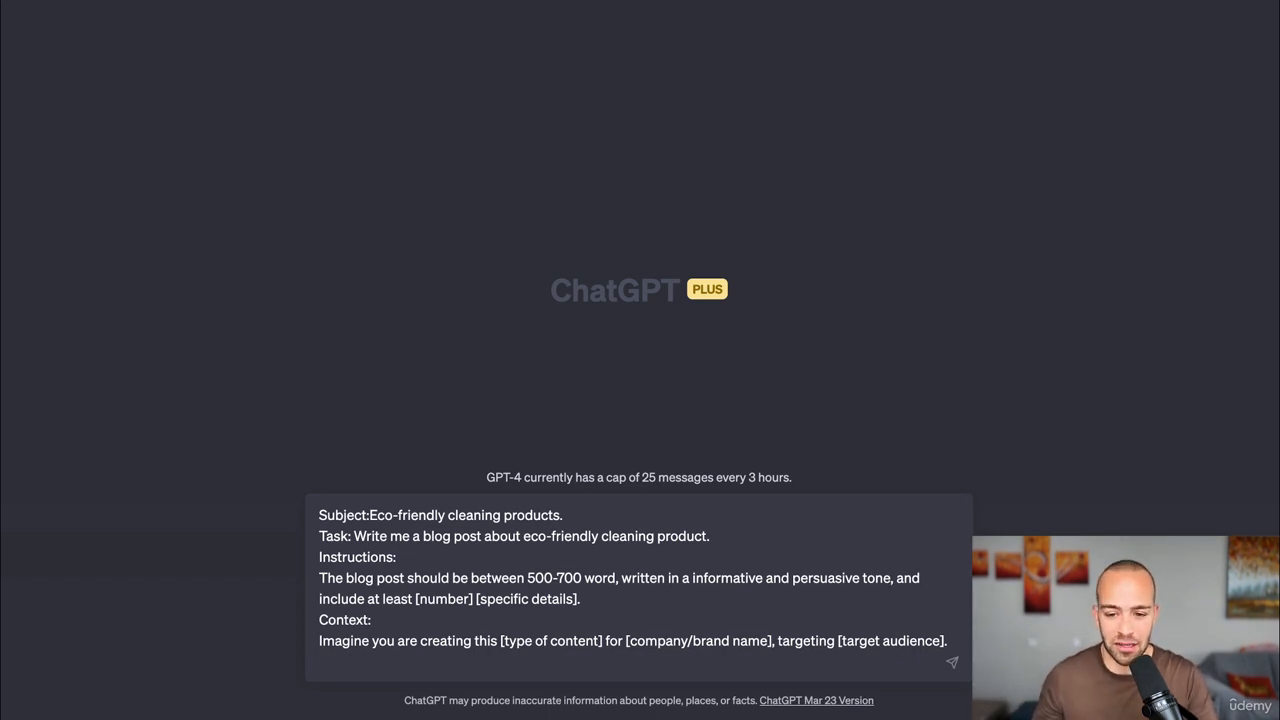
# Replace the [number] [specific details] placeholders in the Instructions with "3 benefits of using eco-friendly cleaning products.".
pyautogui.moveTo(414, 599); pyautogui.dragTo(577, 600)
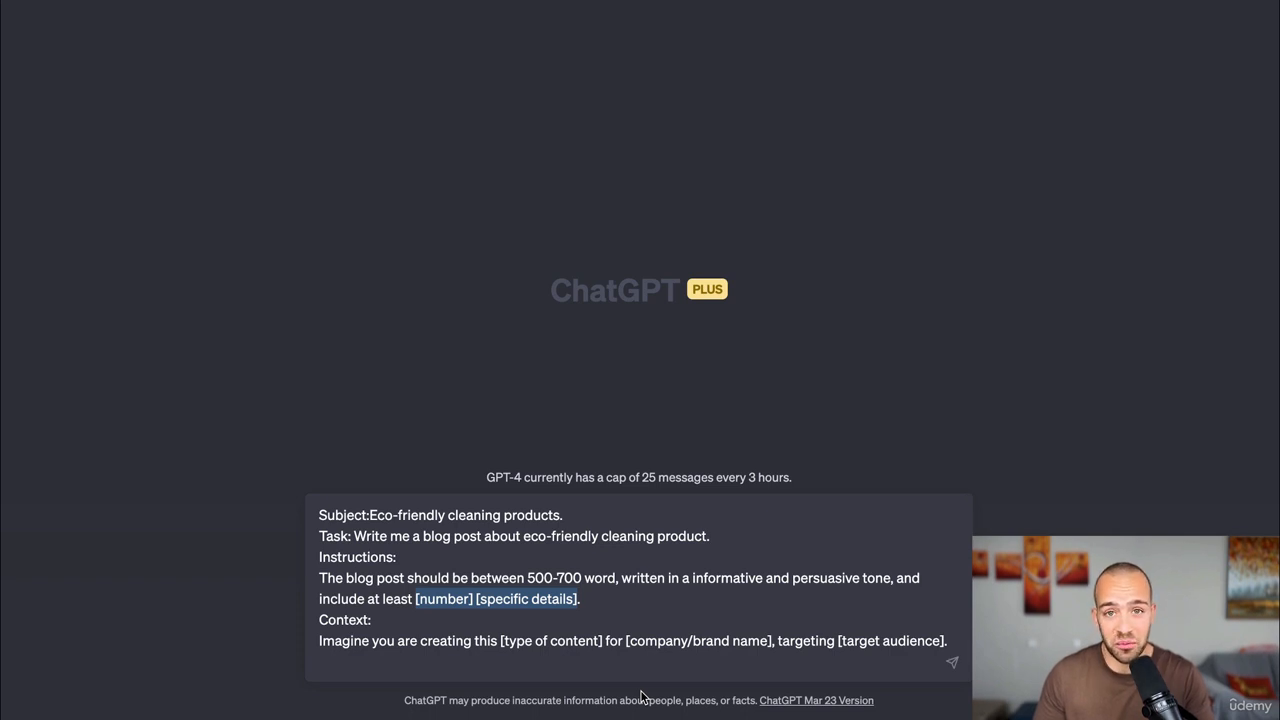
pyautogui.press('BackSpace')
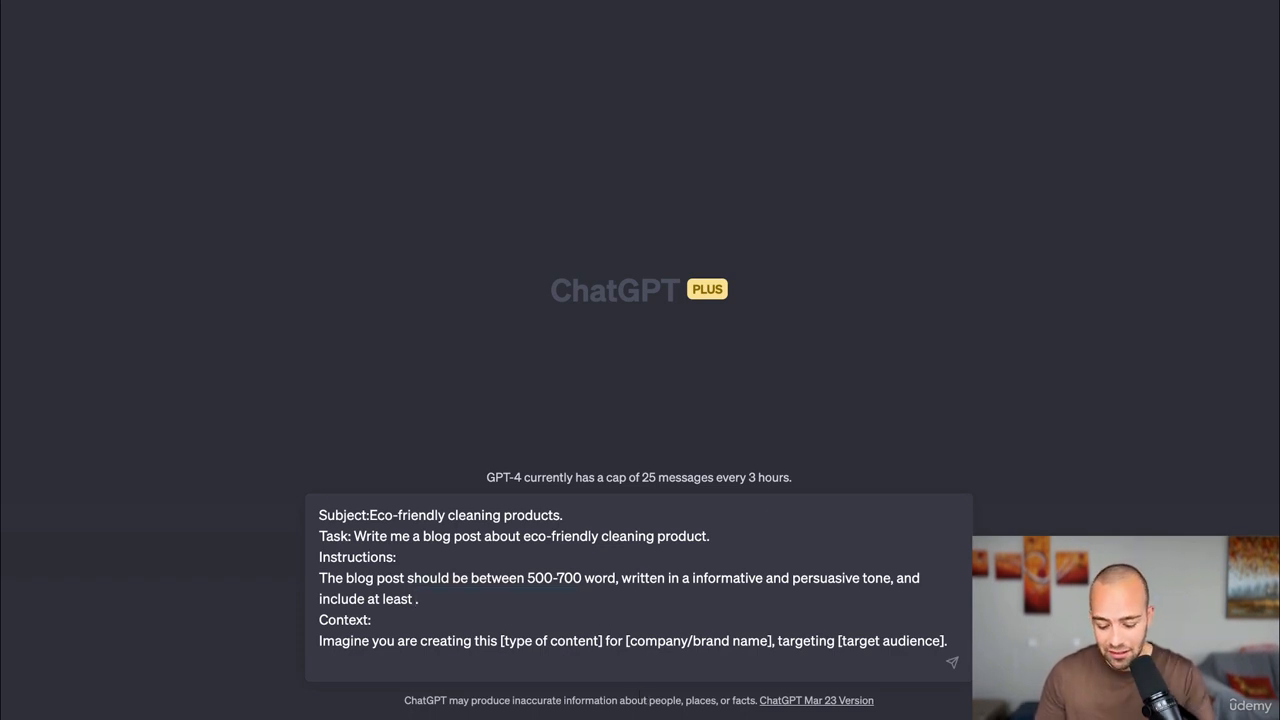
pyautogui.write('3 benef')
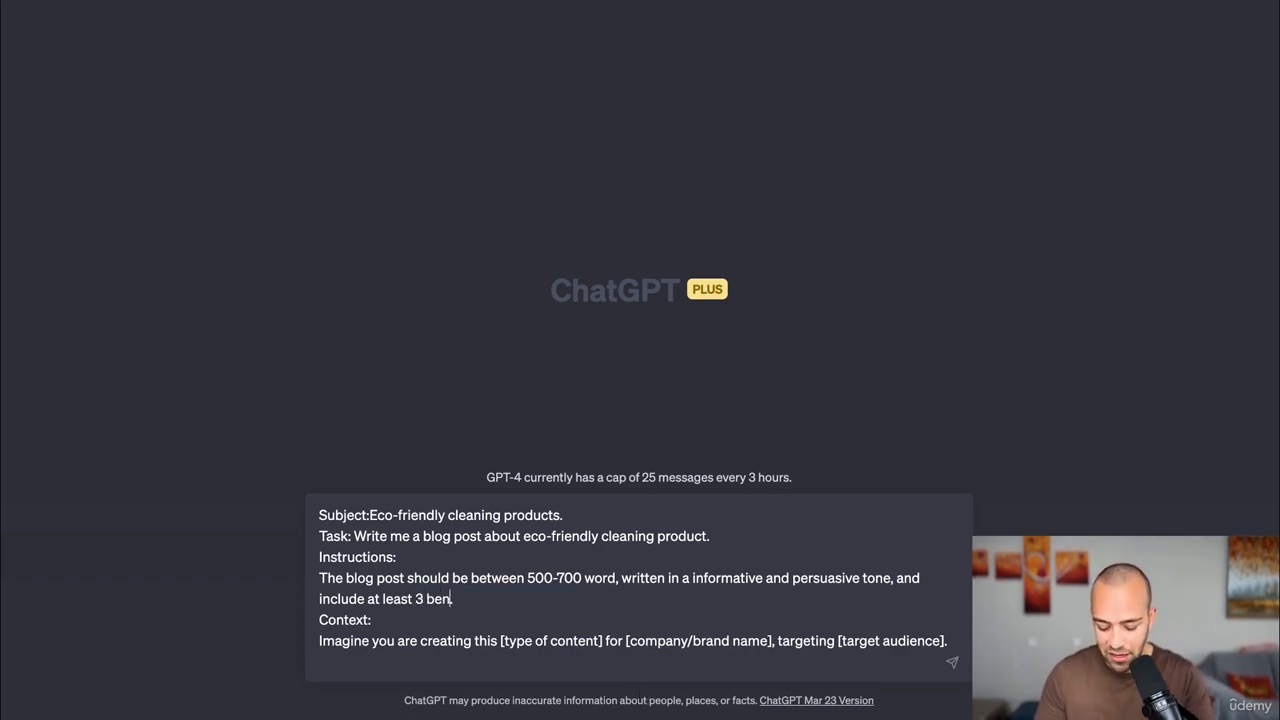
pyautogui.write('its of using ')
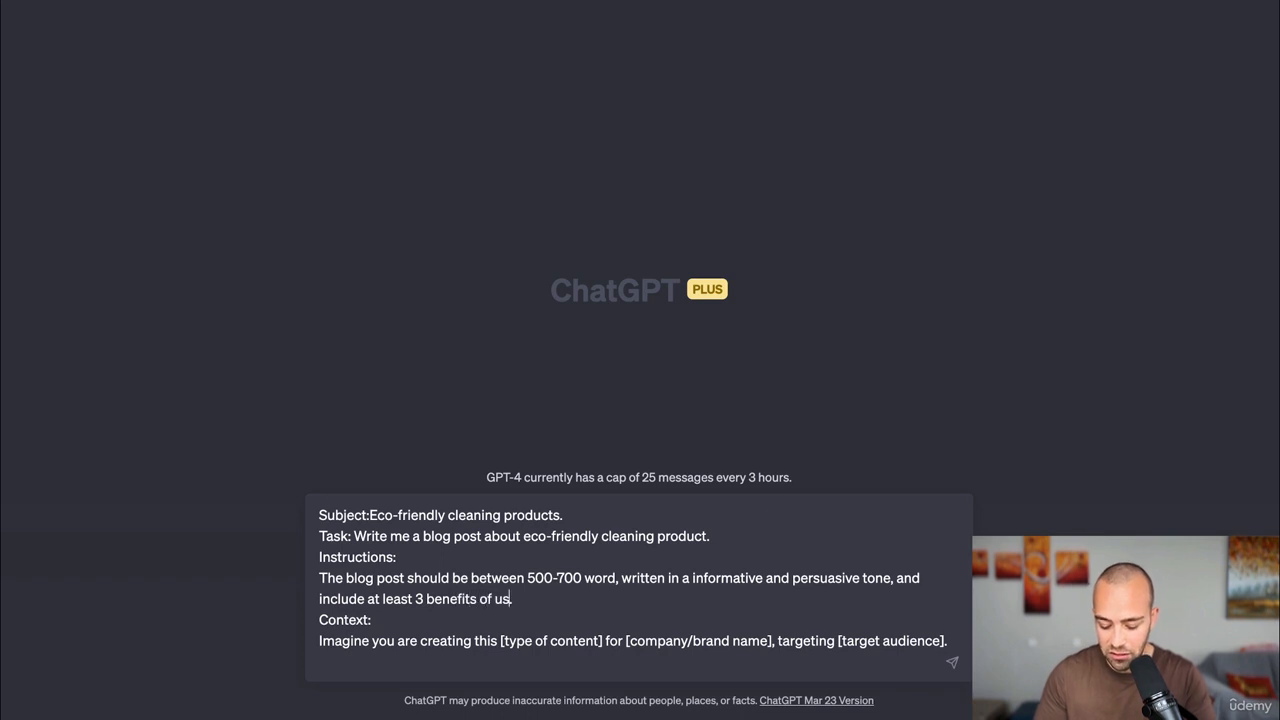
pyautogui.write('eco-fri')
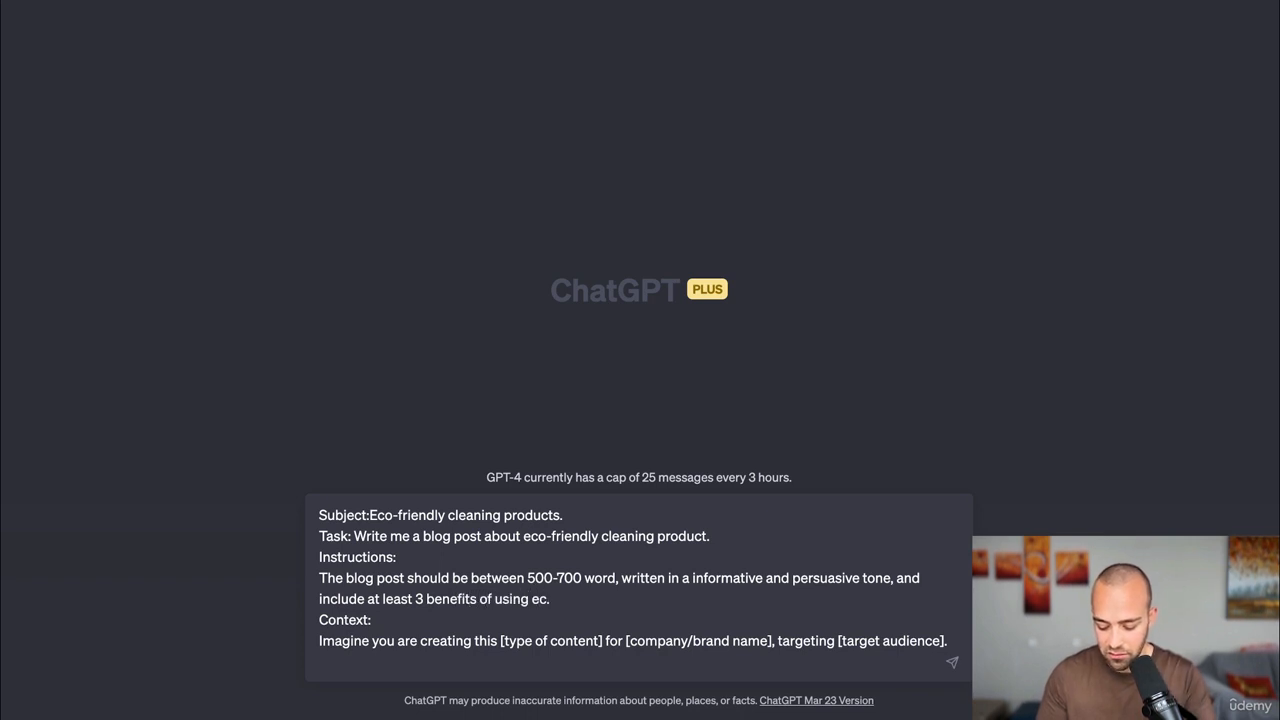
pyautogui.write('endly cl')
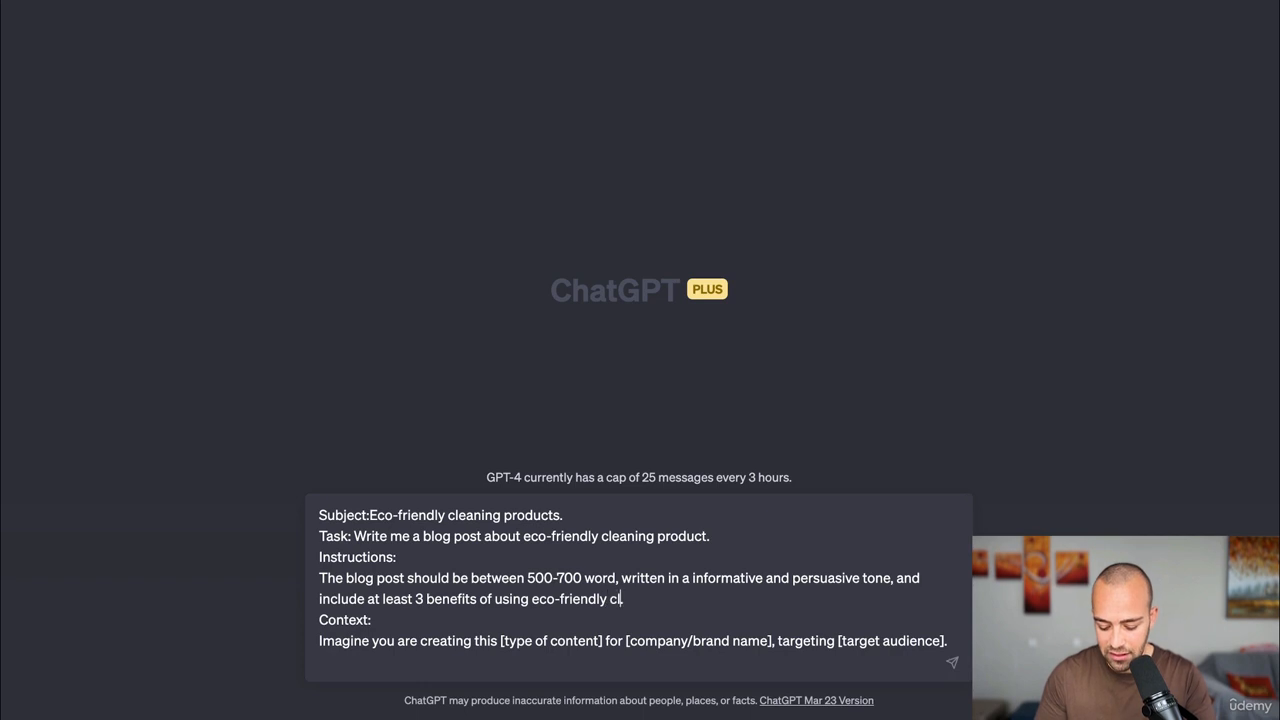
pyautogui.write('eaning produ')
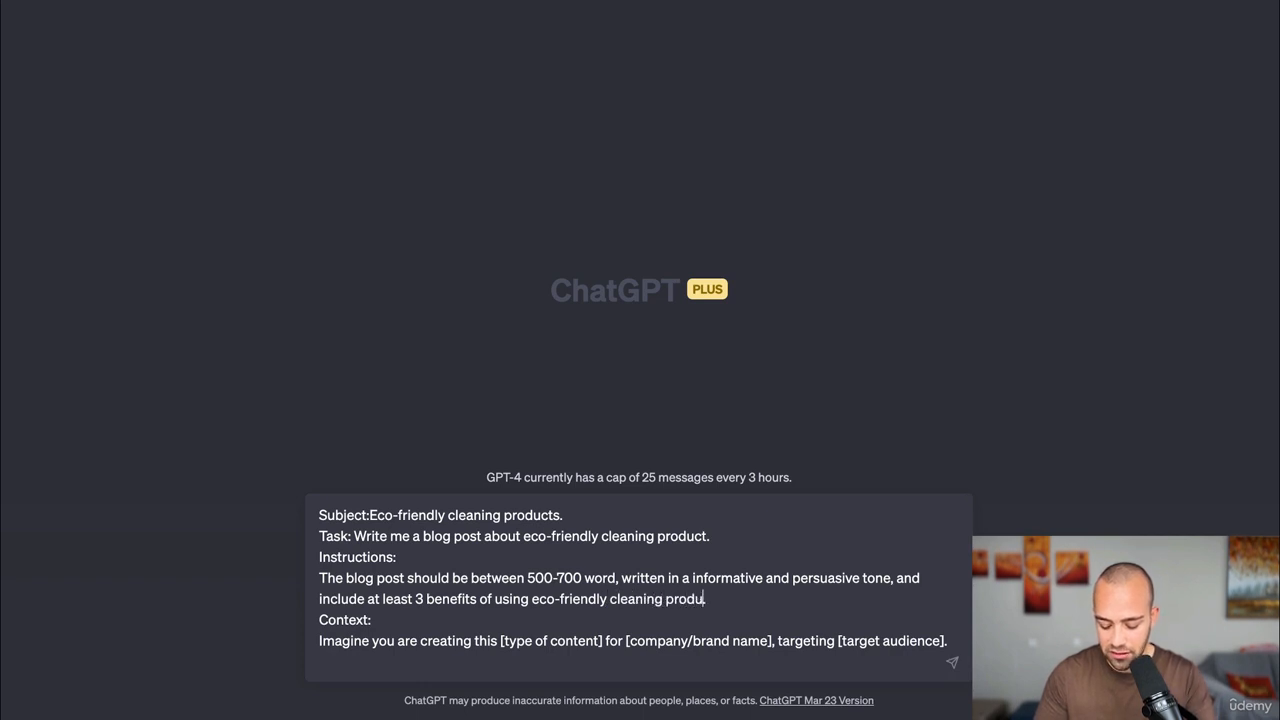
pyautogui.write('cts..')
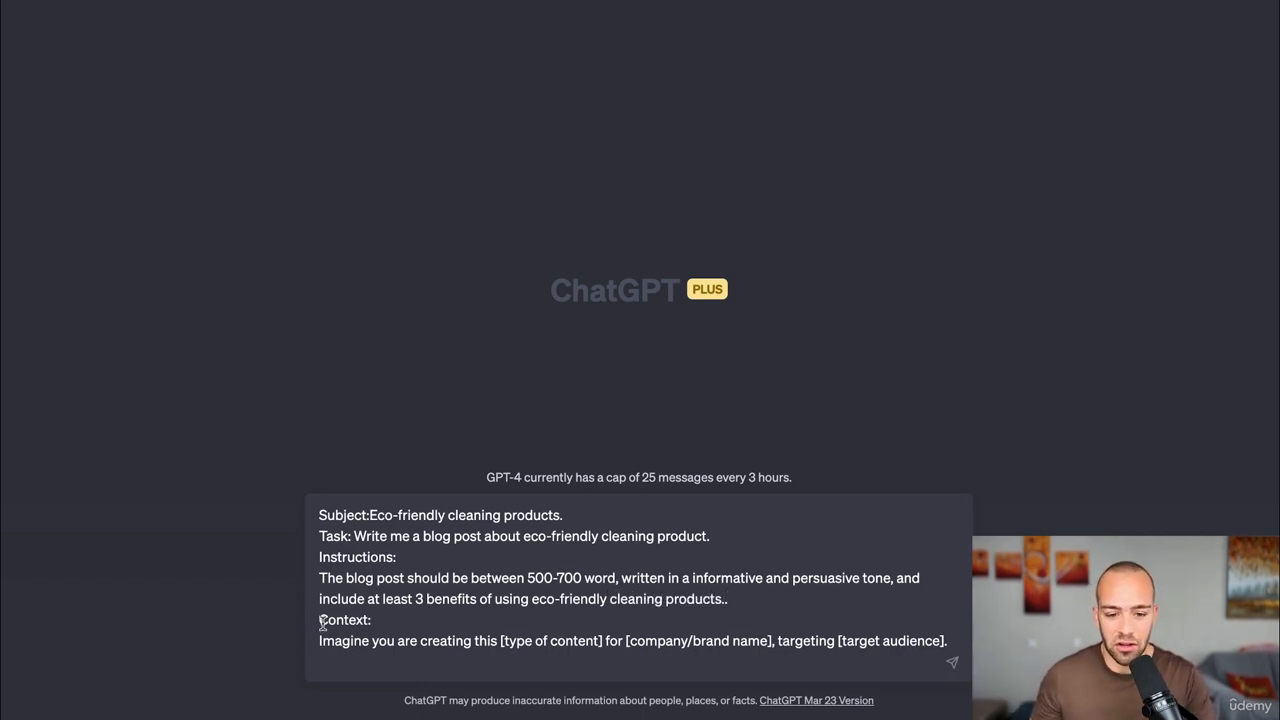
# Replace the [type of content] placeholder in the Context sentence with "blog post".
pyautogui.moveTo(320, 621); pyautogui.dragTo(358, 621)
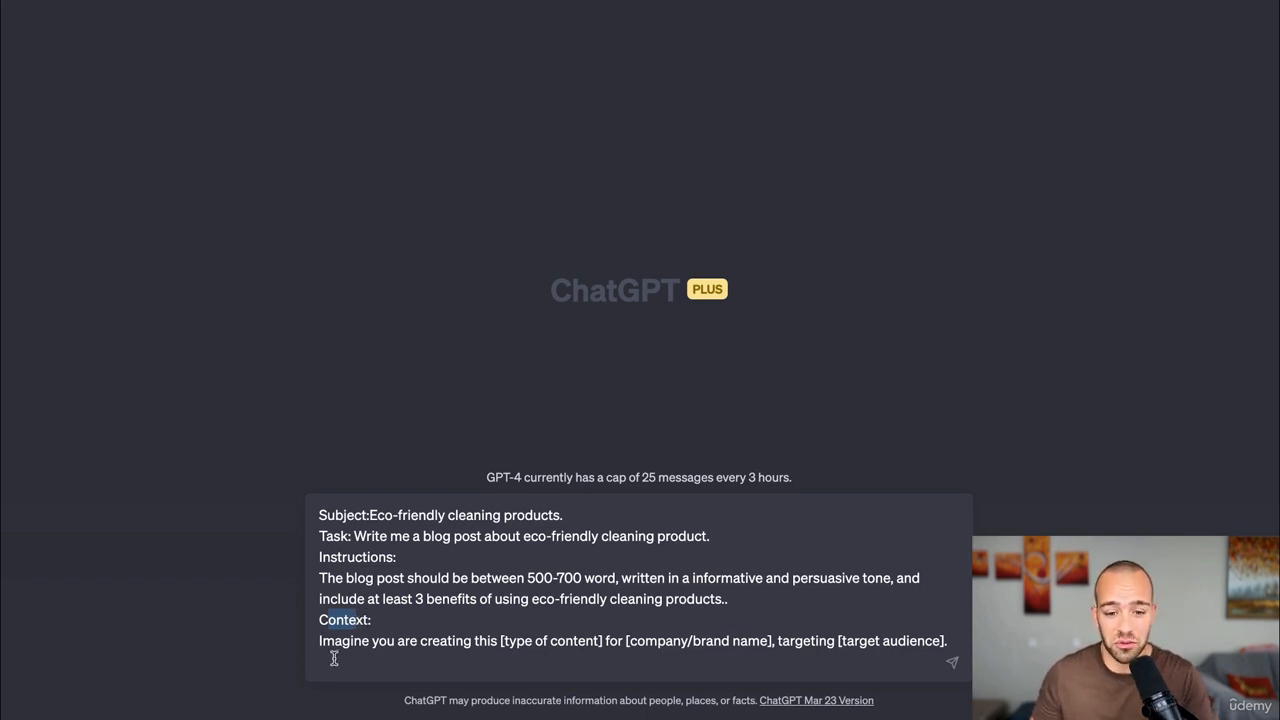
pyautogui.moveTo(323, 640); pyautogui.dragTo(604, 641)
pyautogui.click(500, 641)
pyautogui.write('blog post')
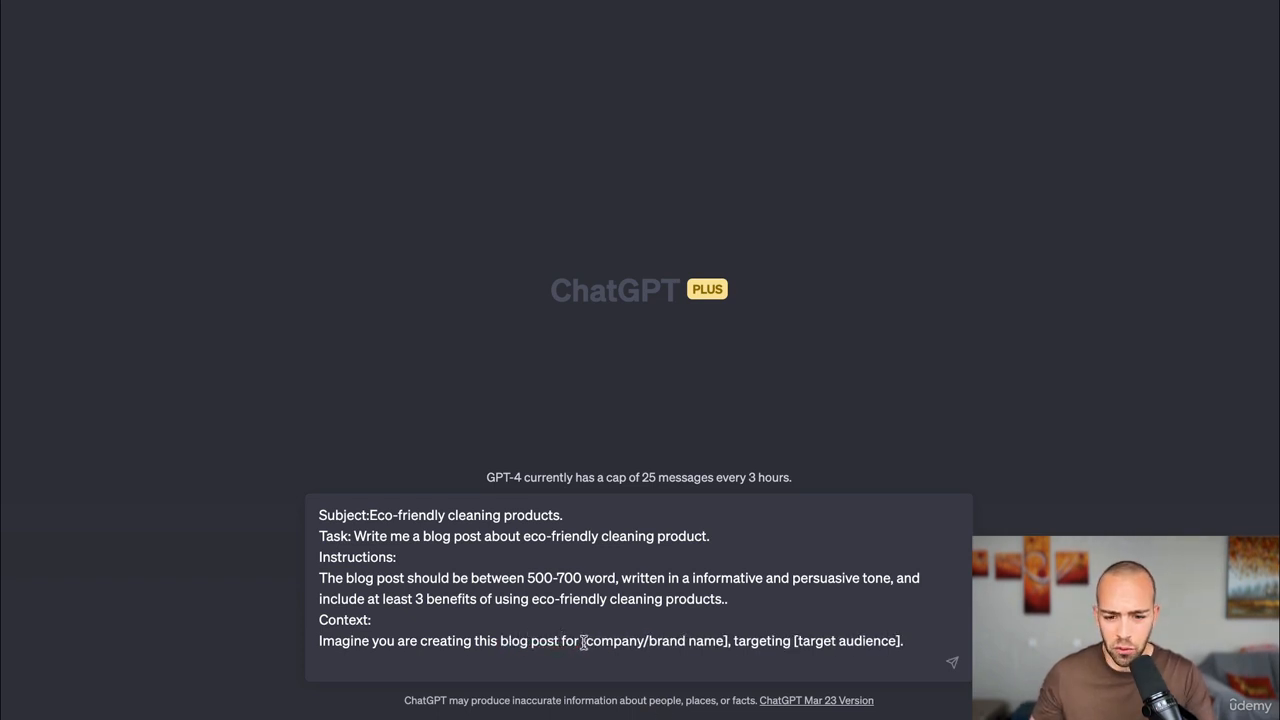
# Replace the [company/brand name] placeholder in the Context with "a company selling eco-friendly cleaning products".
pyautogui.moveTo(581, 641); pyautogui.dragTo(729, 641)
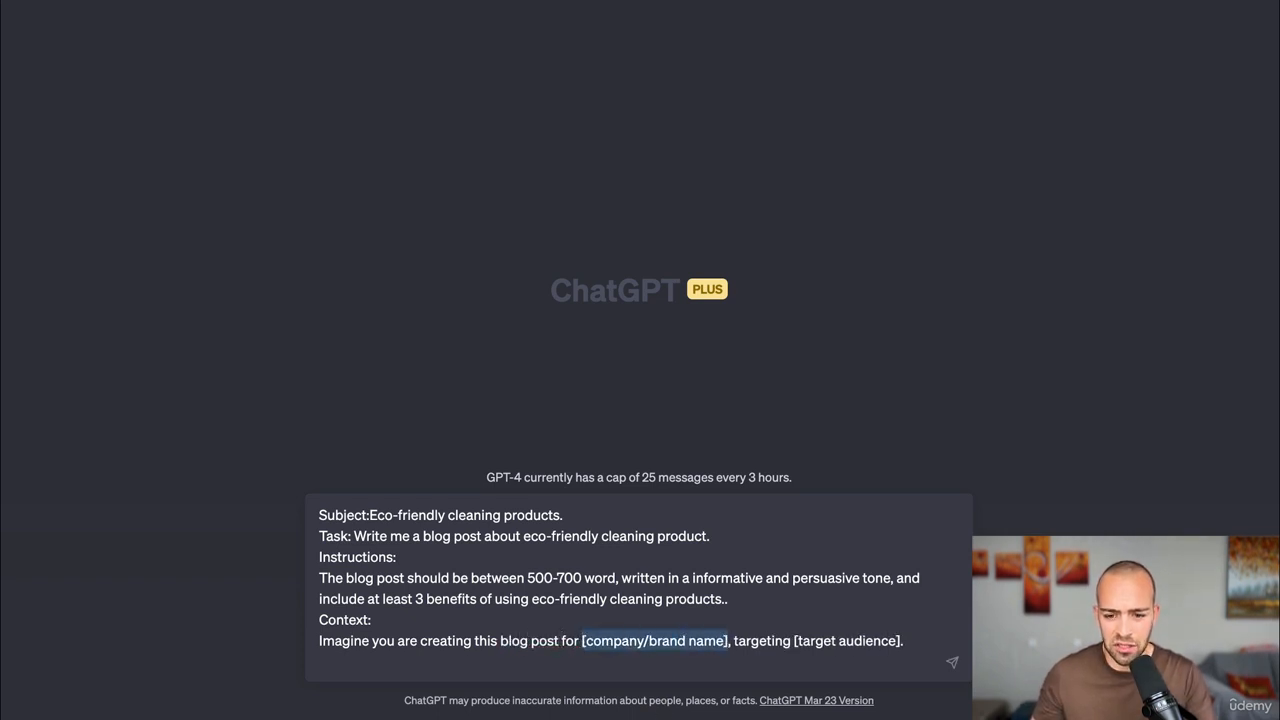
pyautogui.moveTo(525, 716)
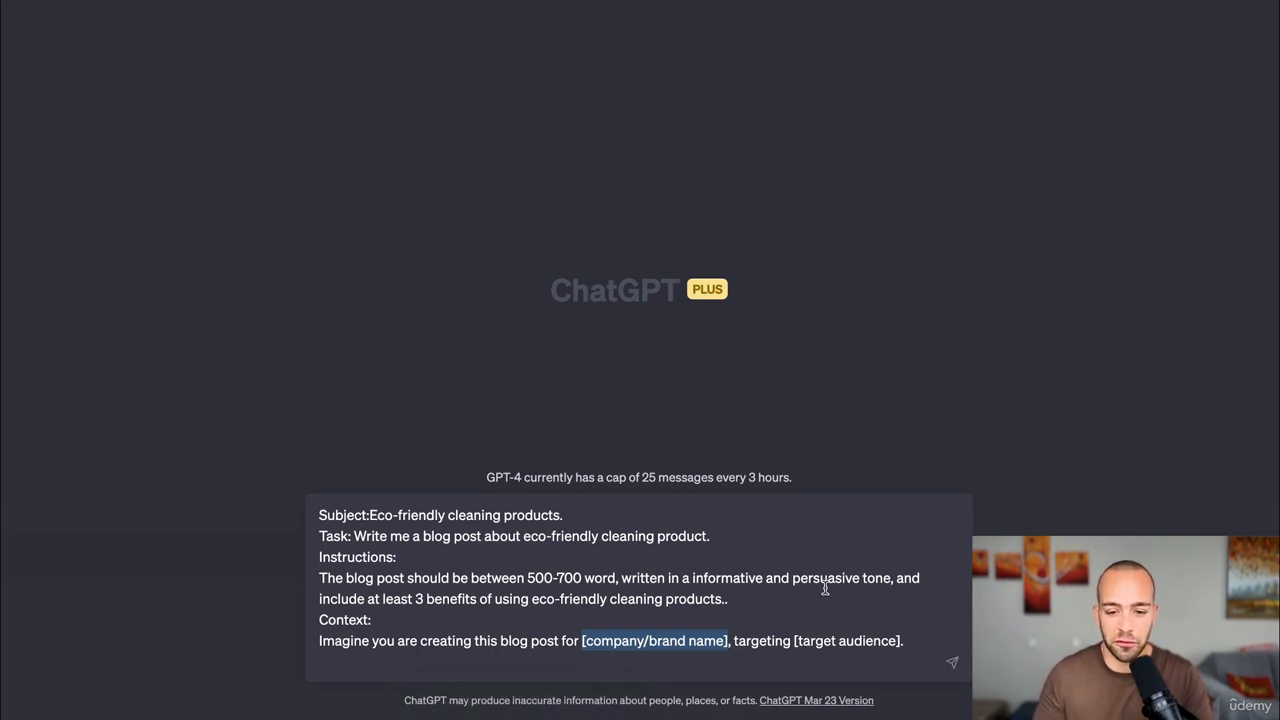
pyautogui.write('a company')
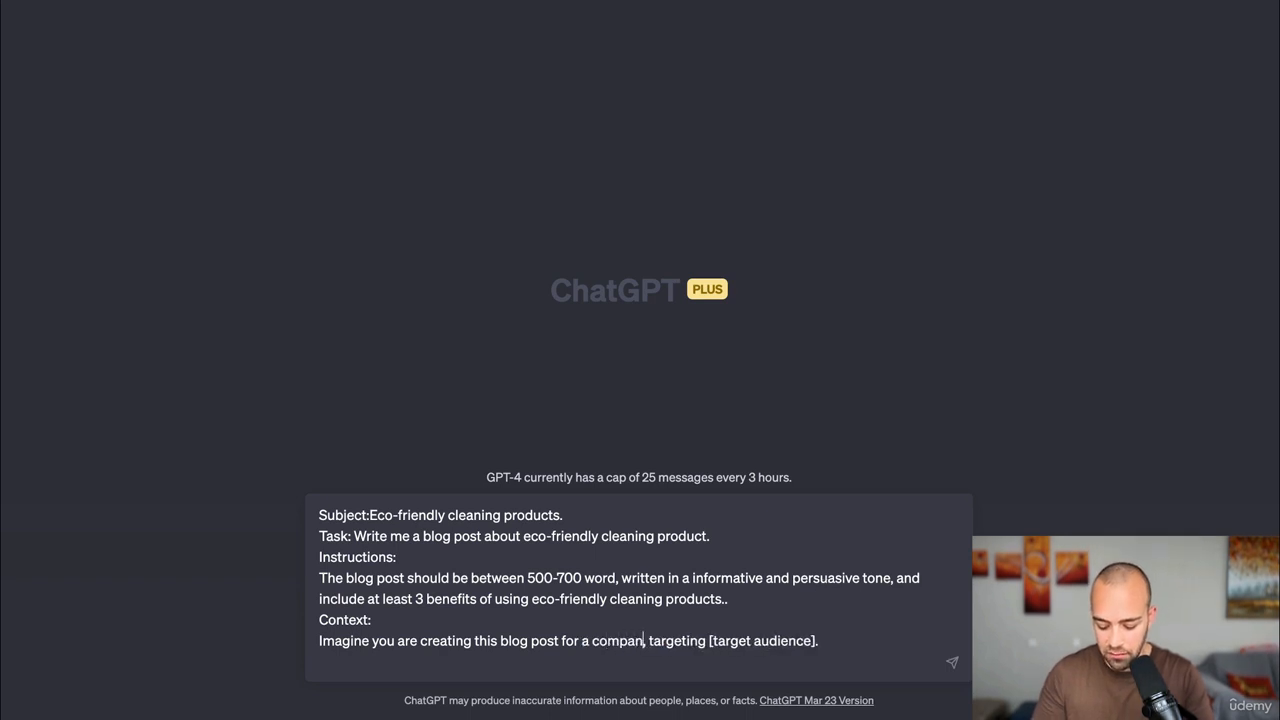
pyautogui.write(' selling ec')
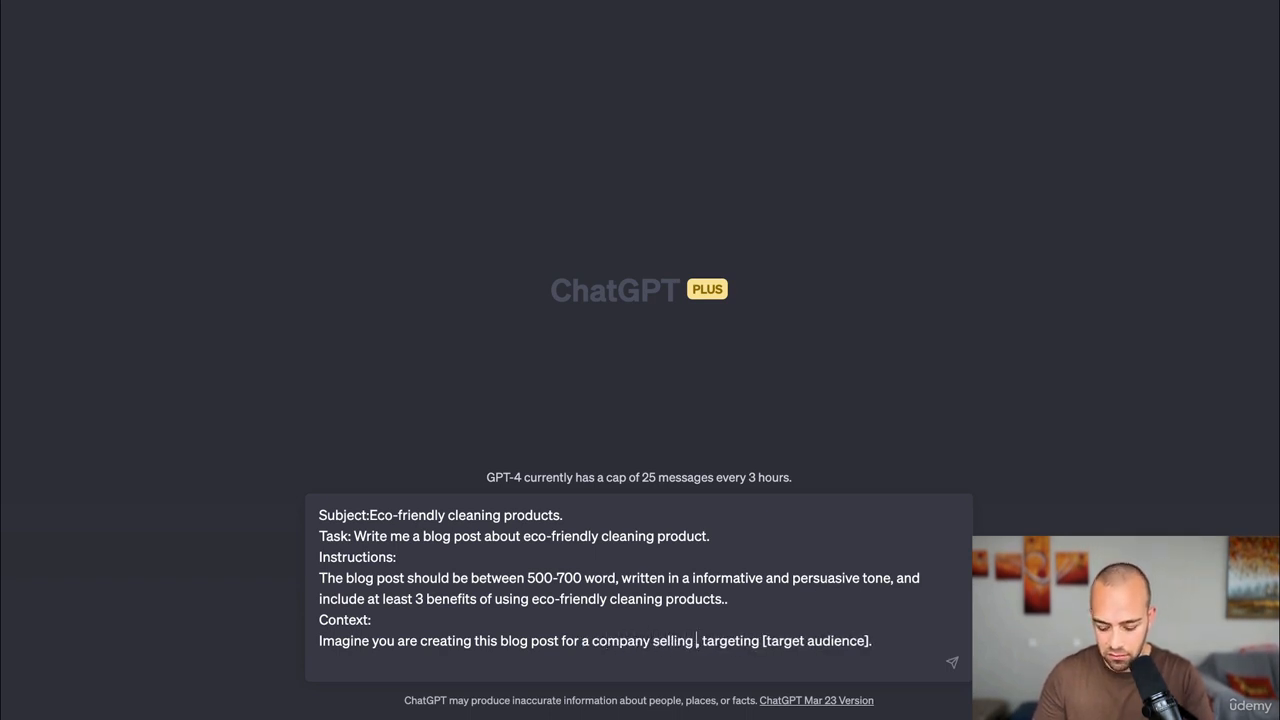
pyautogui.write('o-friendly')
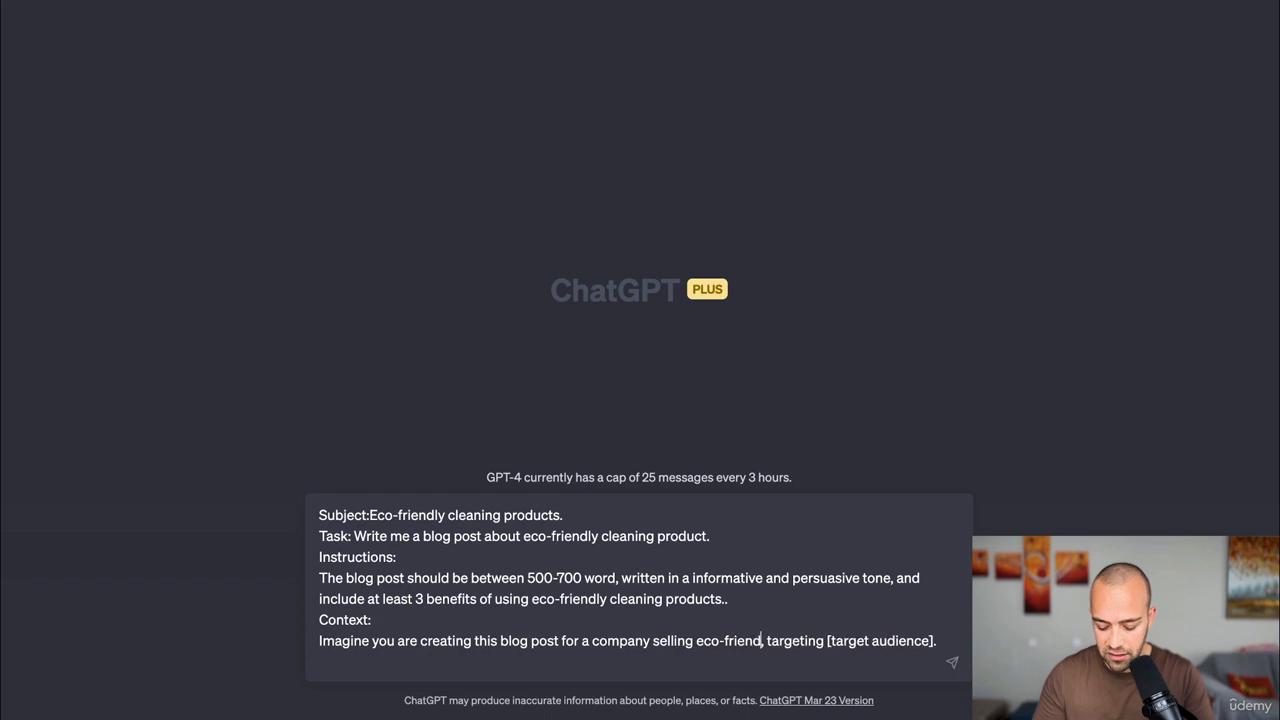
pyautogui.write(' cleaning ')
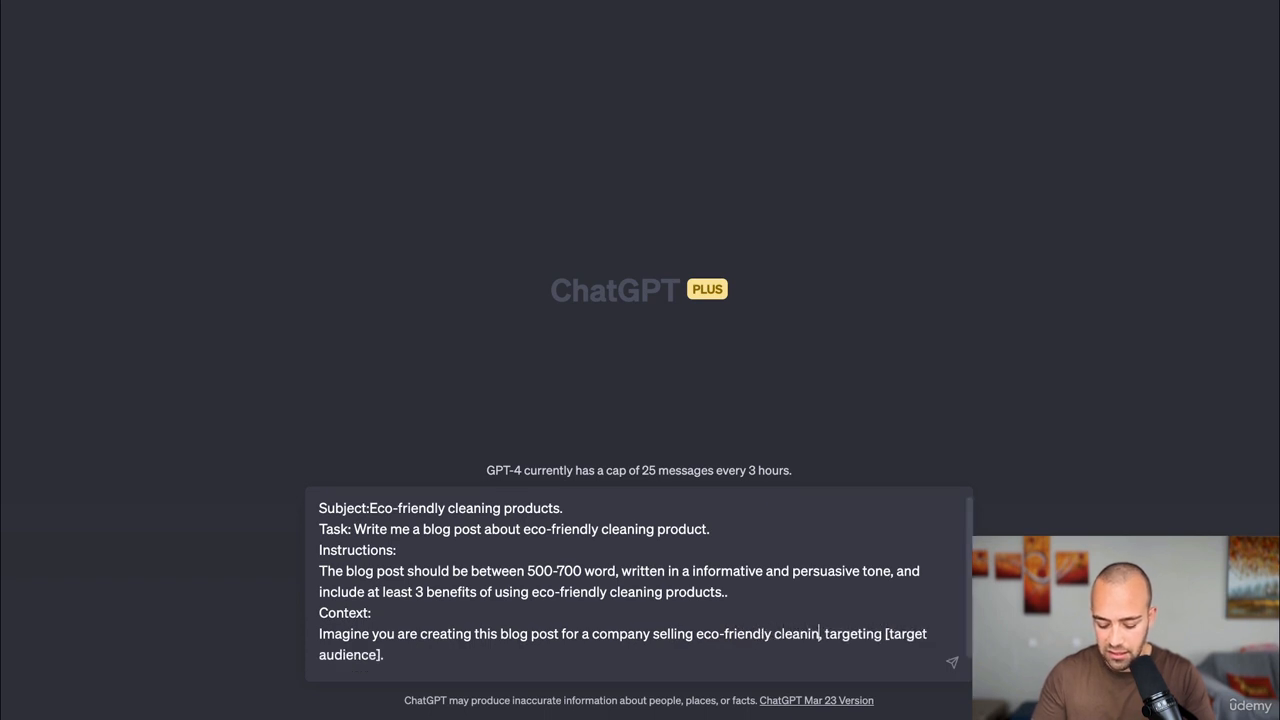
pyautogui.write('products')
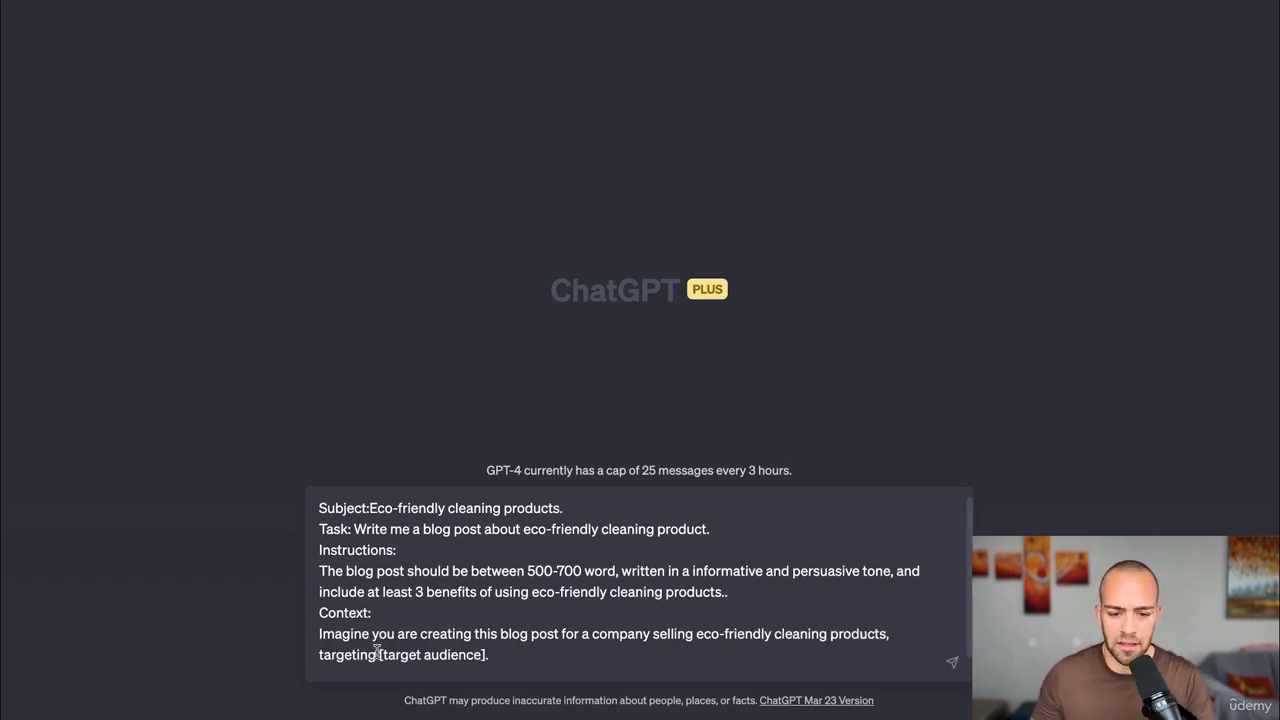
# Replace the [target audience] placeholder in the Context with "people looking for eco-friendly alternatives to the traditional cleaning products".
pyautogui.moveTo(331, 654); pyautogui.dragTo(351, 654)
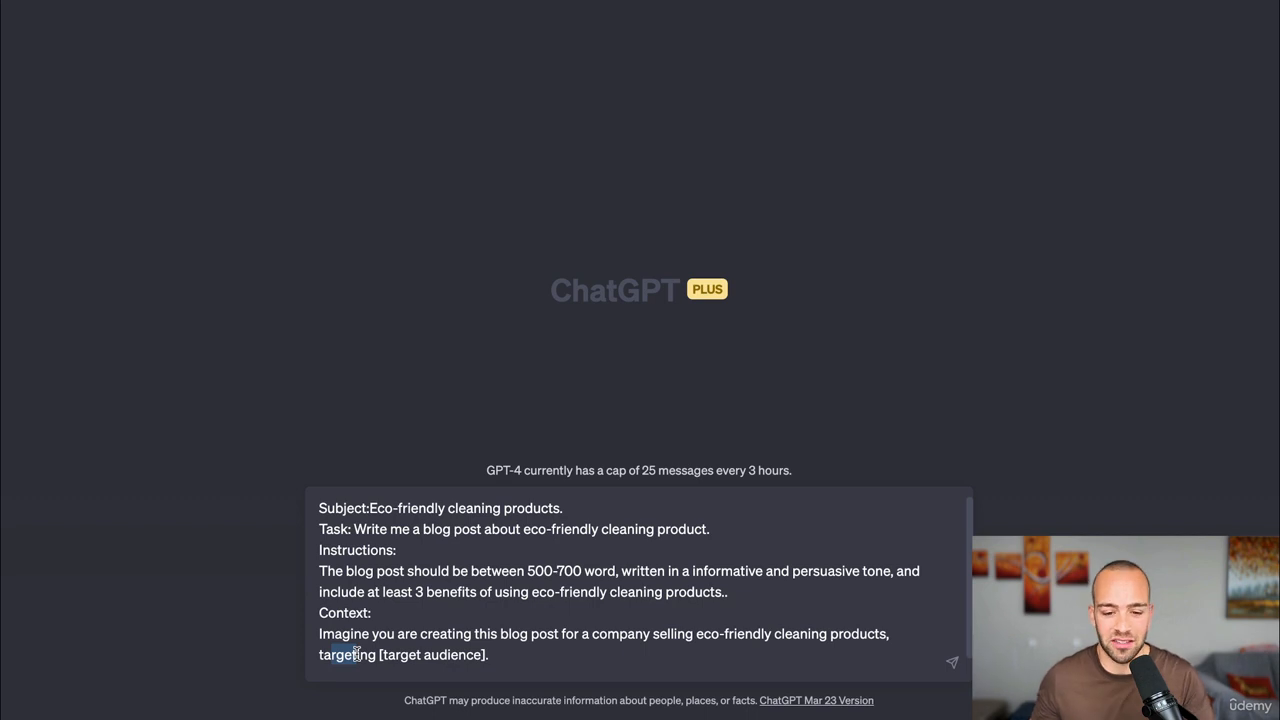
pyautogui.click(384, 656)
pyautogui.moveTo(379, 655); pyautogui.dragTo(468, 657)
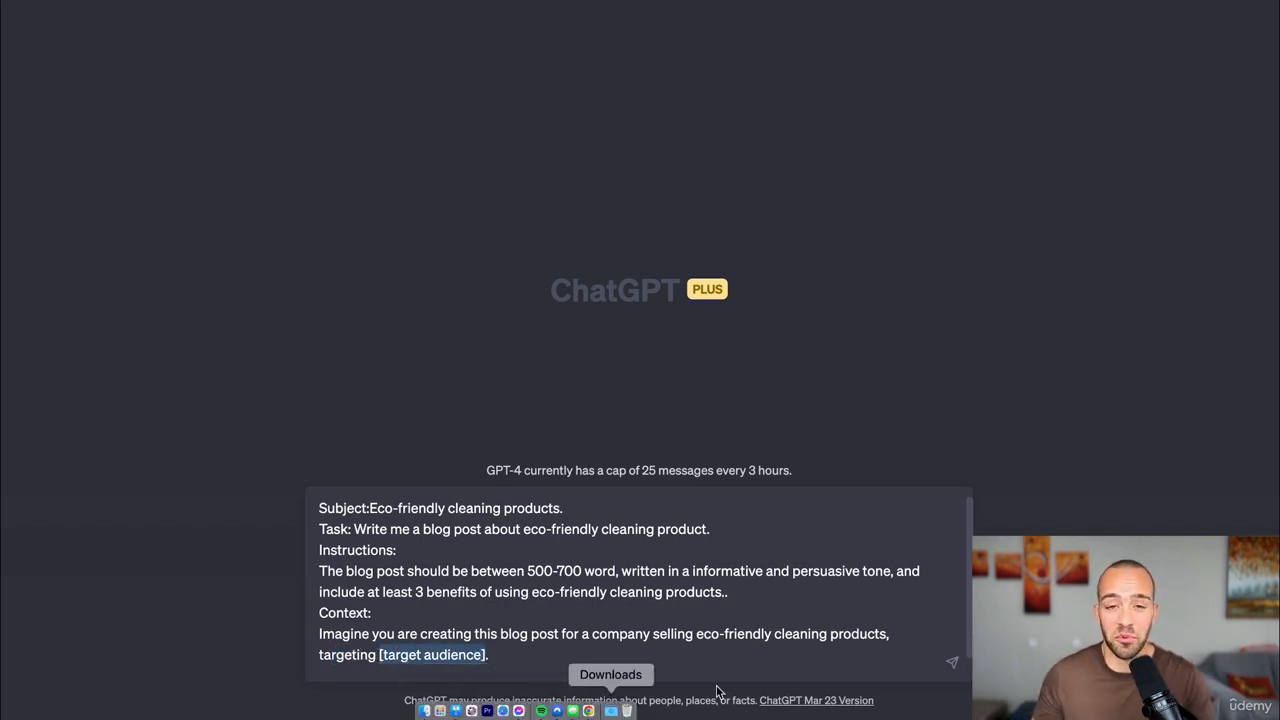
pyautogui.press('BackSpace')
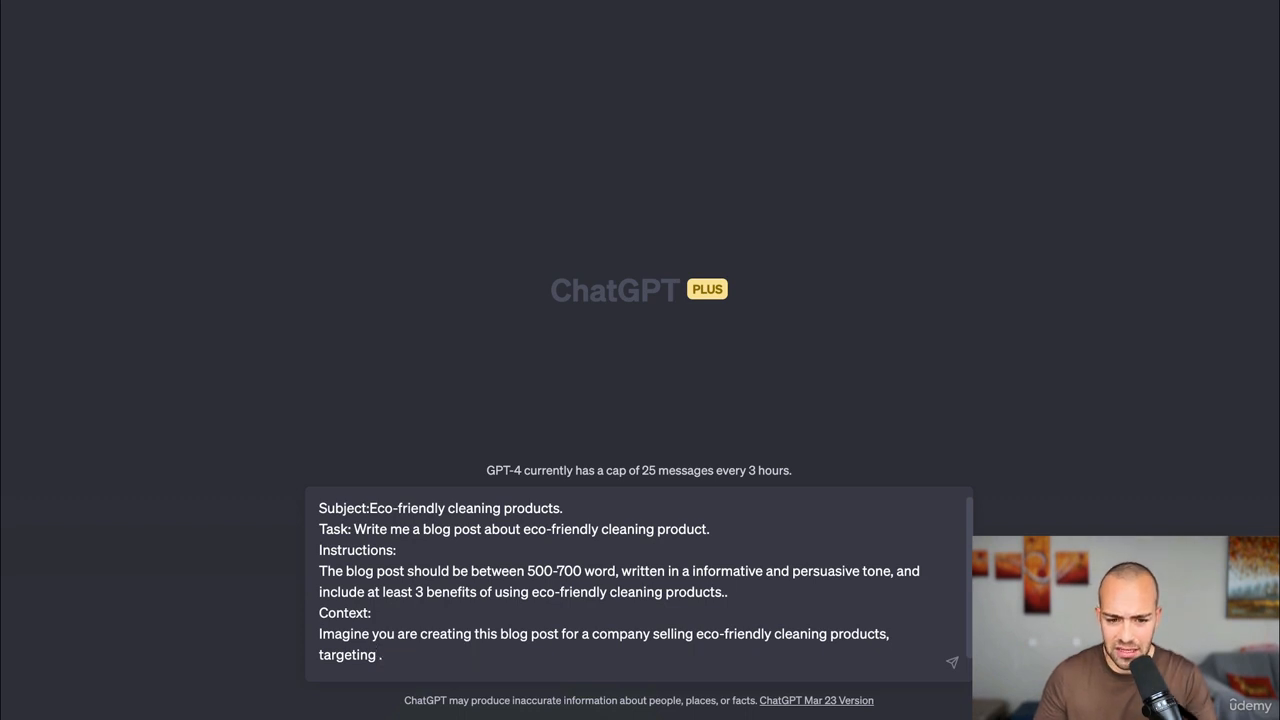
pyautogui.scroll(-1, 638, 585)
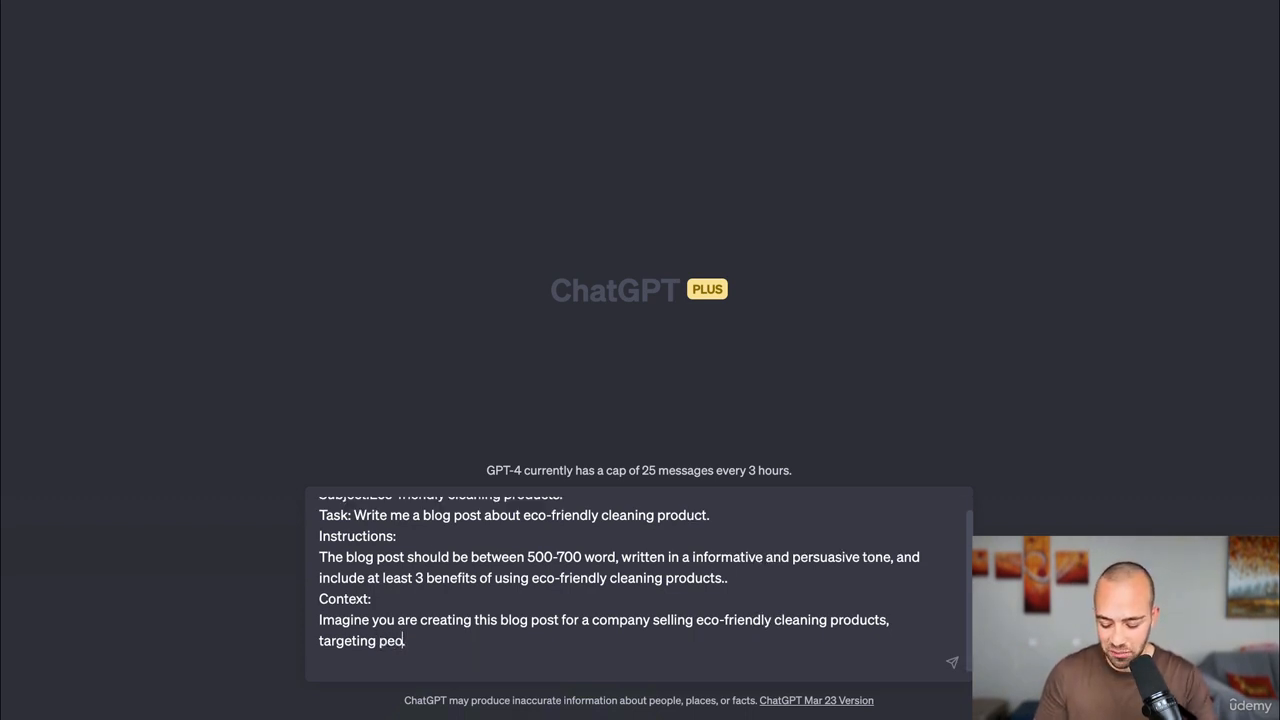
pyautogui.write('people looking for eco-friendly alternatives to')
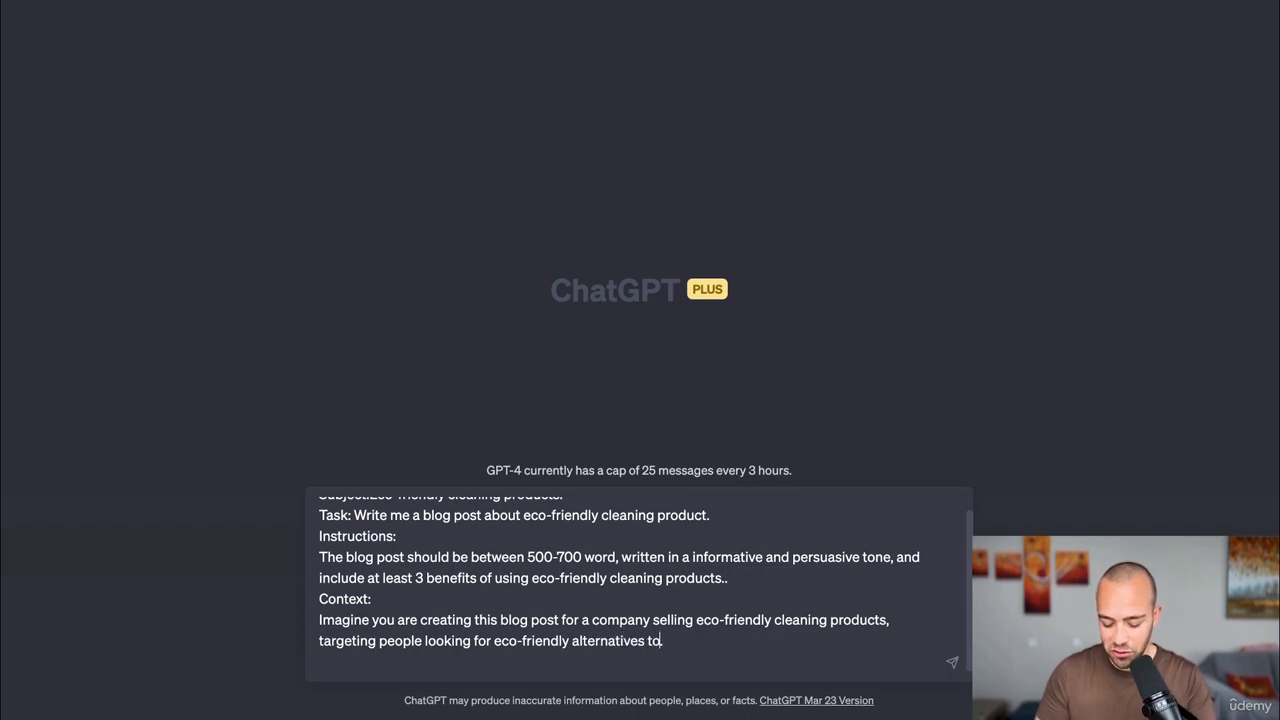
pyautogui.write('traditional clea')
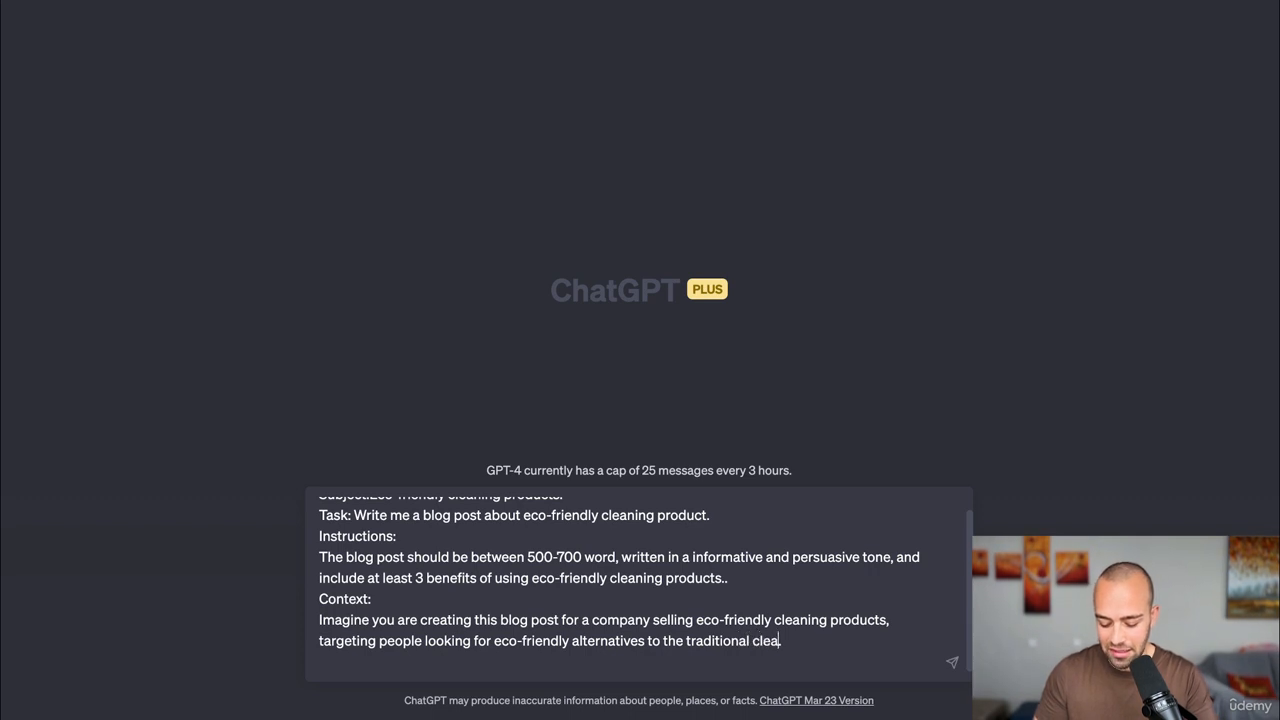
pyautogui.write(' products.')
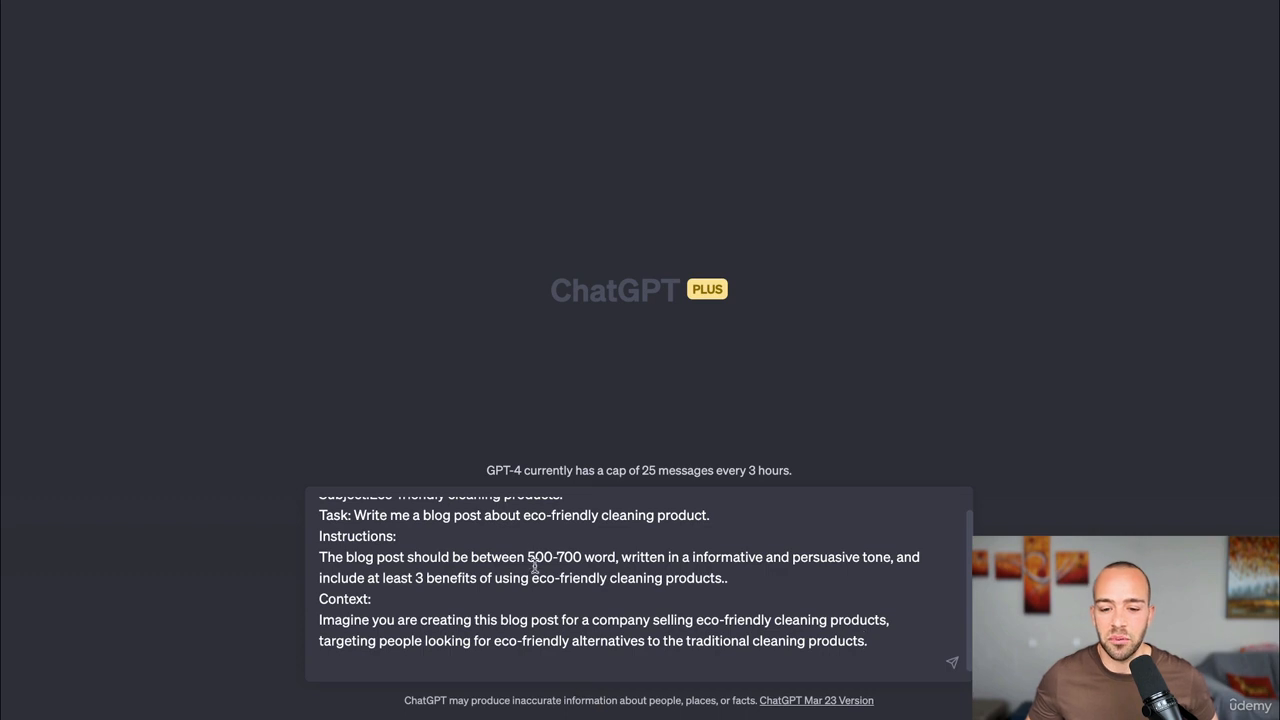
# Insert a space after "Subject:" in the first line of the prompt.
pyautogui.scroll(1, 534, 567)
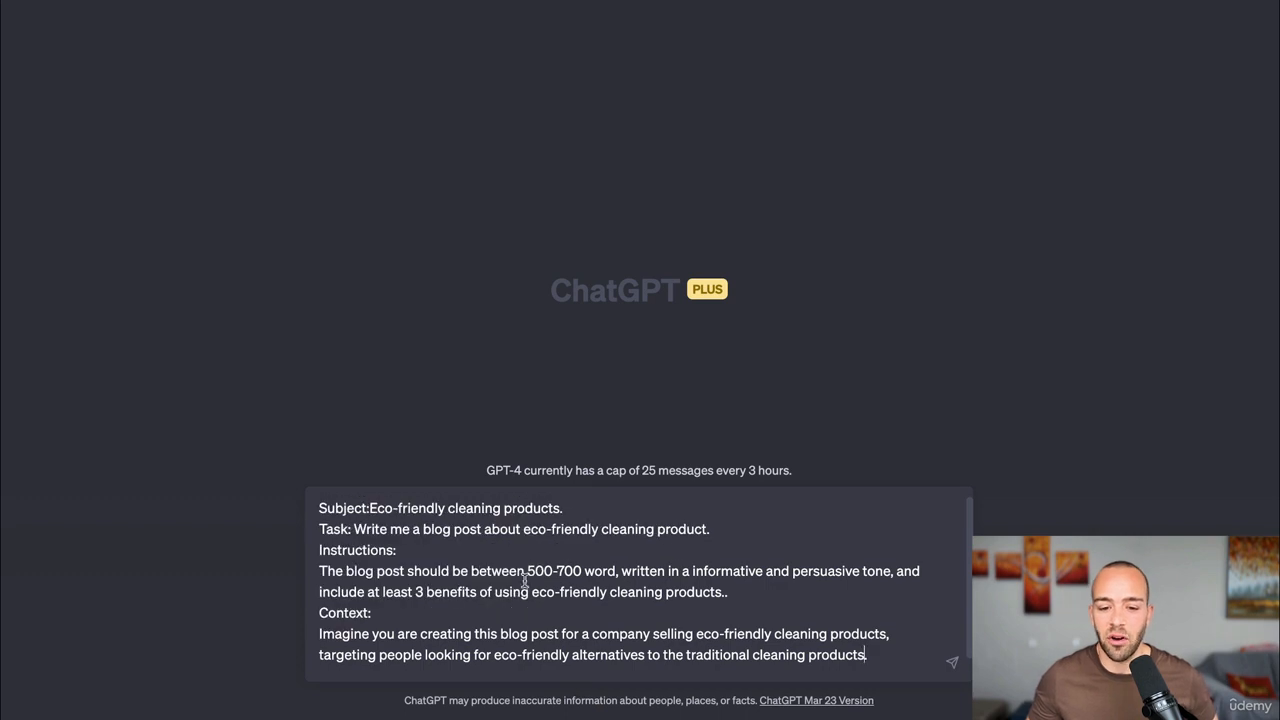
pyautogui.moveTo(336, 506); pyautogui.dragTo(357, 506)
pyautogui.click(368, 508)
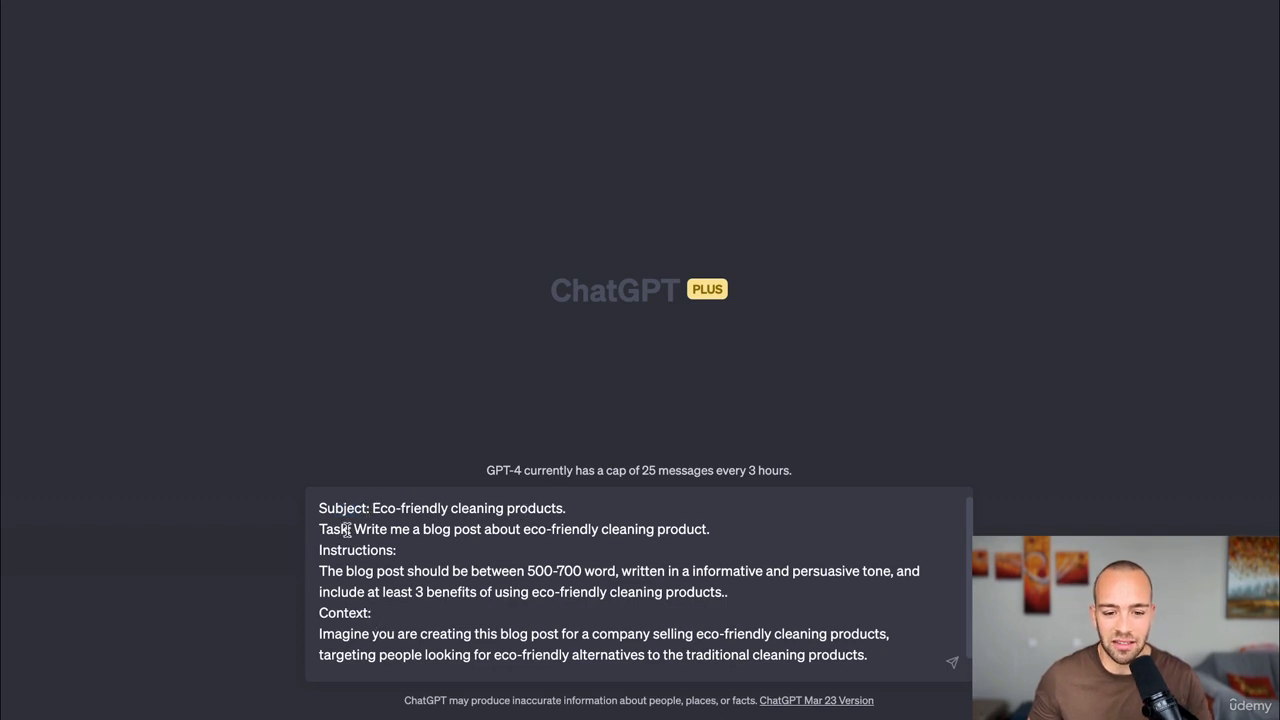
# Review the prompt's Task, Instructions and Context text line by line before sending it.
pyautogui.moveTo(354, 529); pyautogui.dragTo(709, 529)
pyautogui.moveTo(372, 570); pyautogui.dragTo(893, 570)
pyautogui.click(352, 568)
pyautogui.click(911, 570)
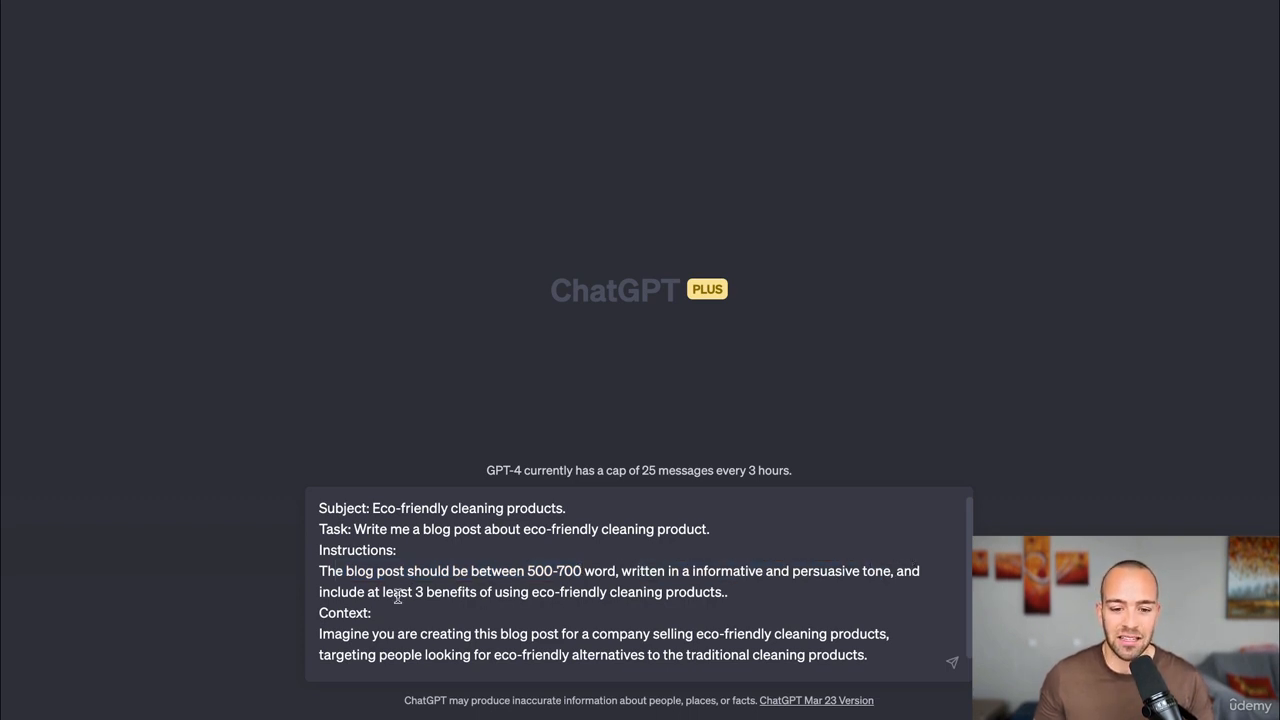
pyautogui.moveTo(356, 592); pyautogui.dragTo(658, 593)
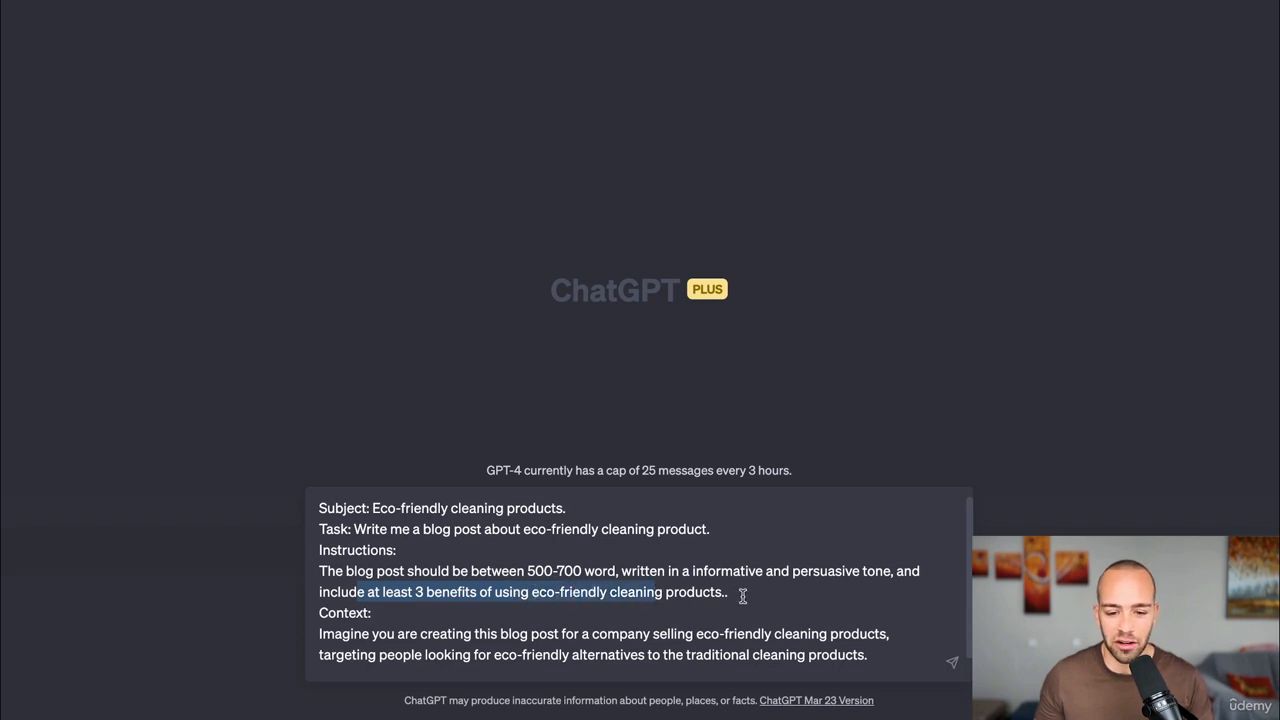
pyautogui.click(377, 613)
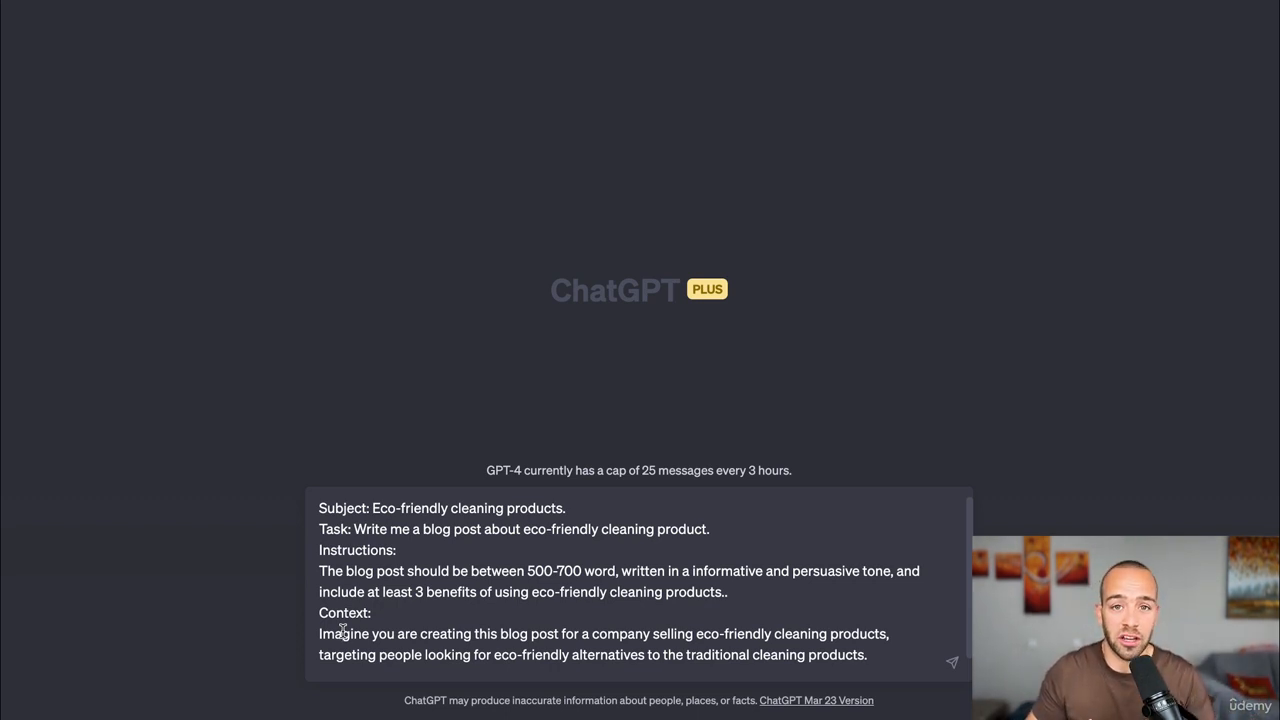
pyautogui.moveTo(342, 633); pyautogui.dragTo(857, 633)
pyautogui.click(357, 654)
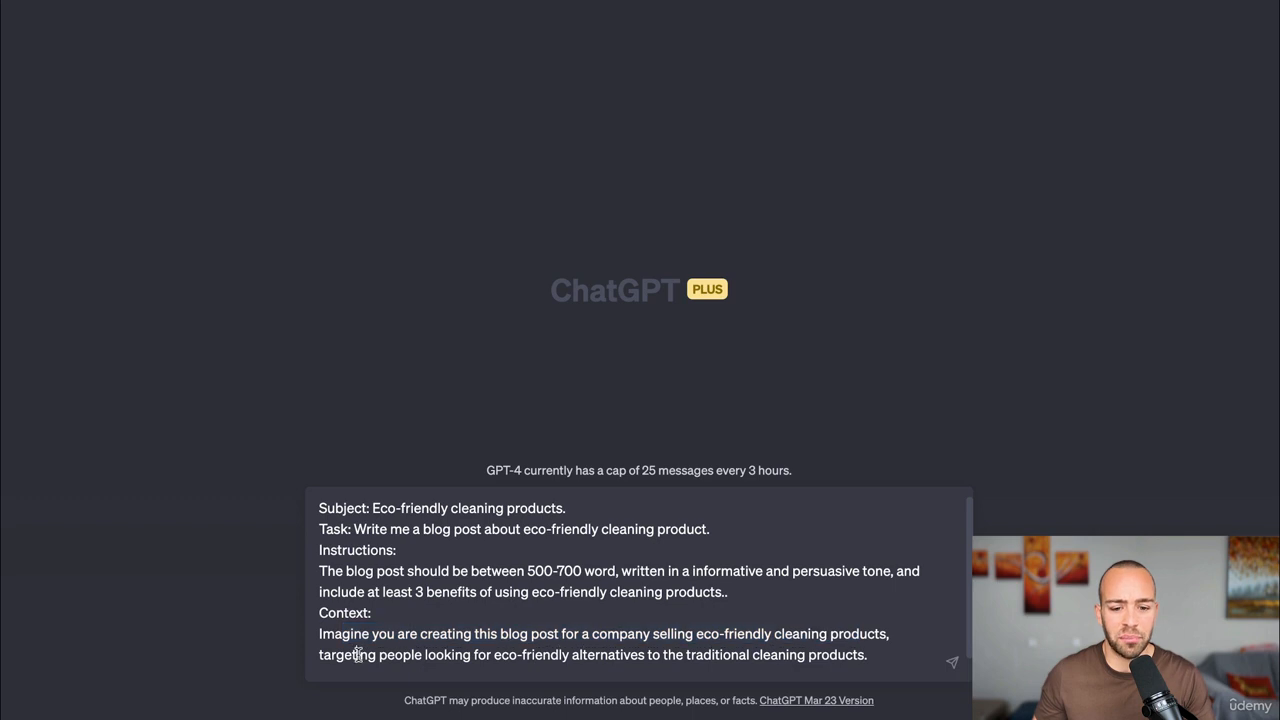
pyautogui.moveTo(357, 654); pyautogui.dragTo(771, 654)
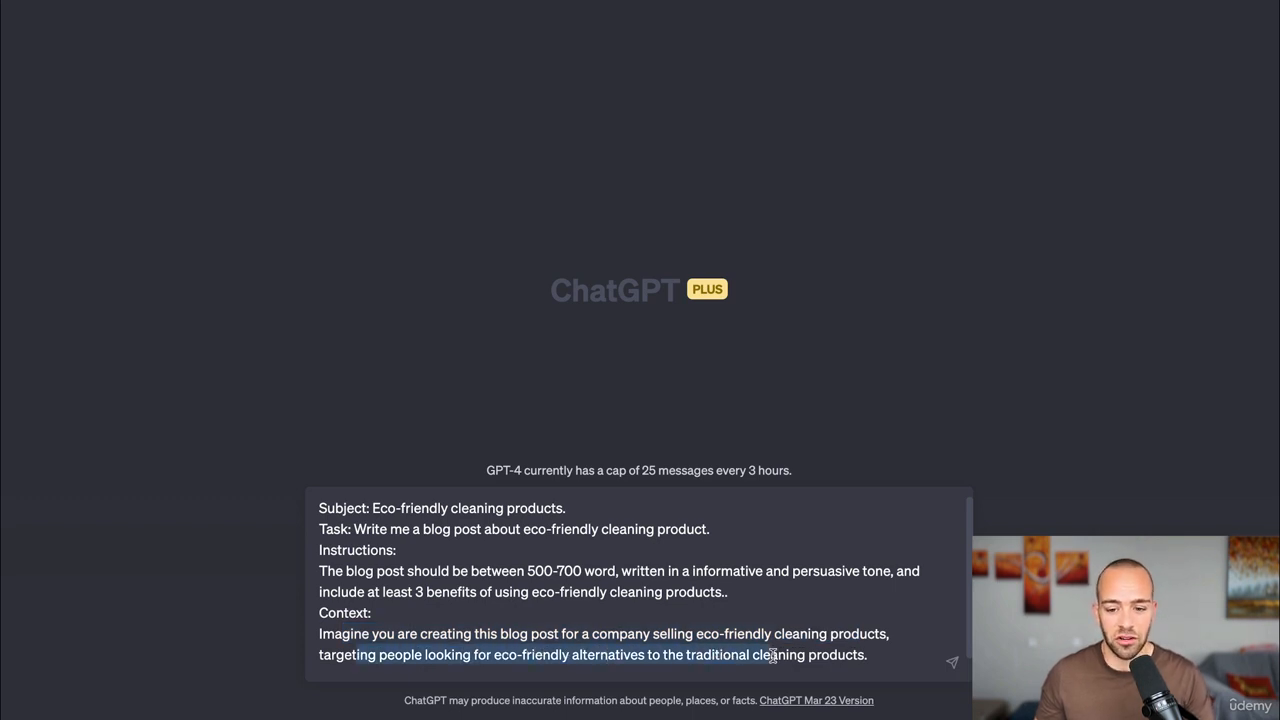
pyautogui.click(870, 654)
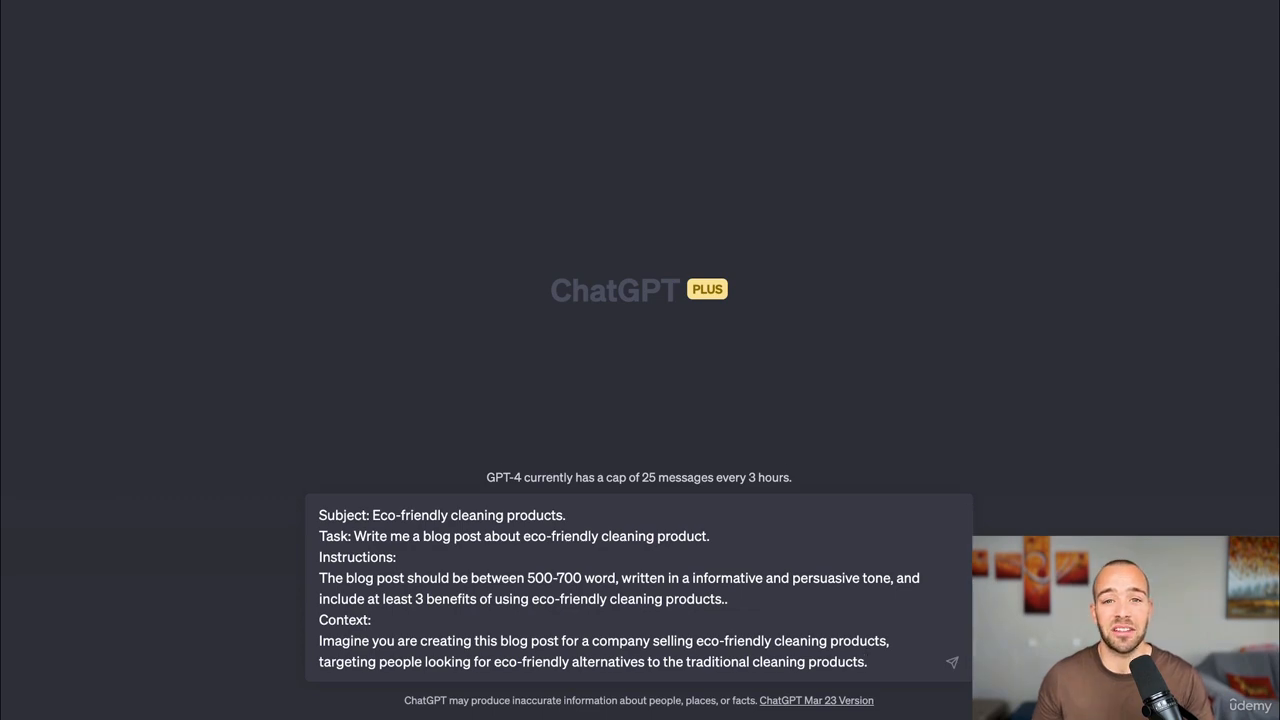
# Send the completed blog post prompt and look over the submitted message in the conversation.
pyautogui.press('Return')
pyautogui.moveTo(489, 47); pyautogui.dragTo(800, 196)
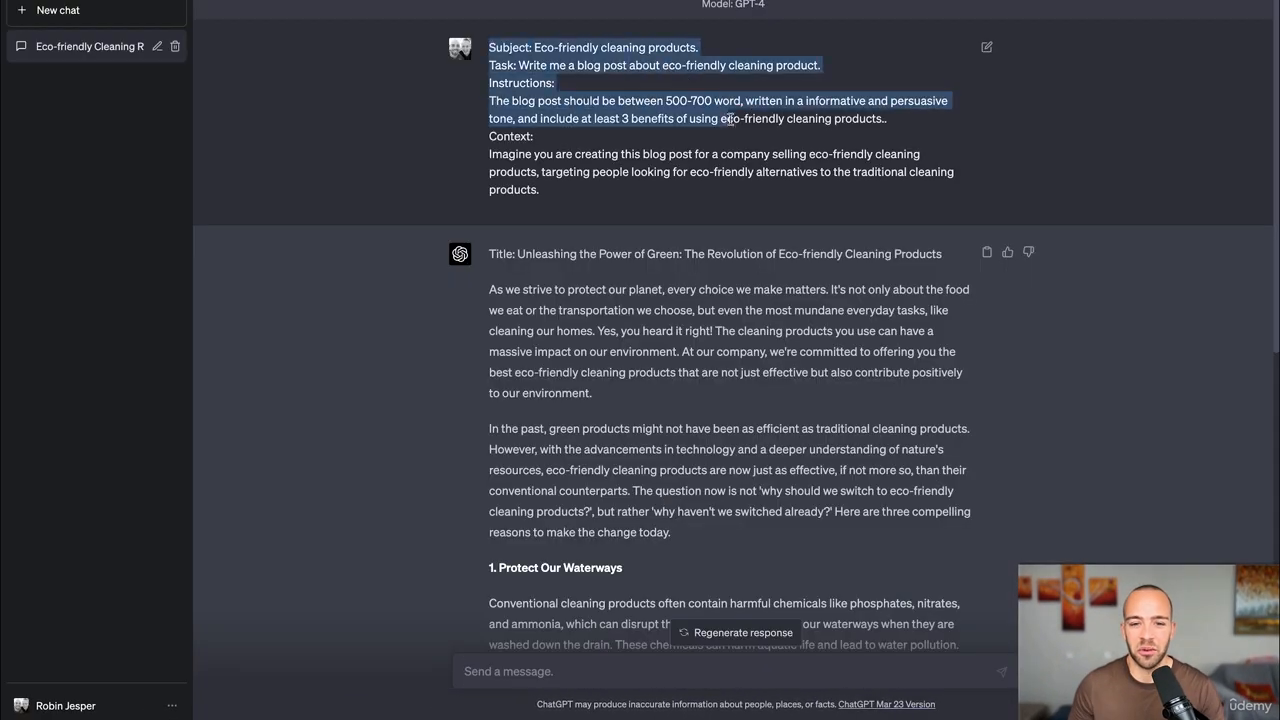
pyautogui.click(800, 213)
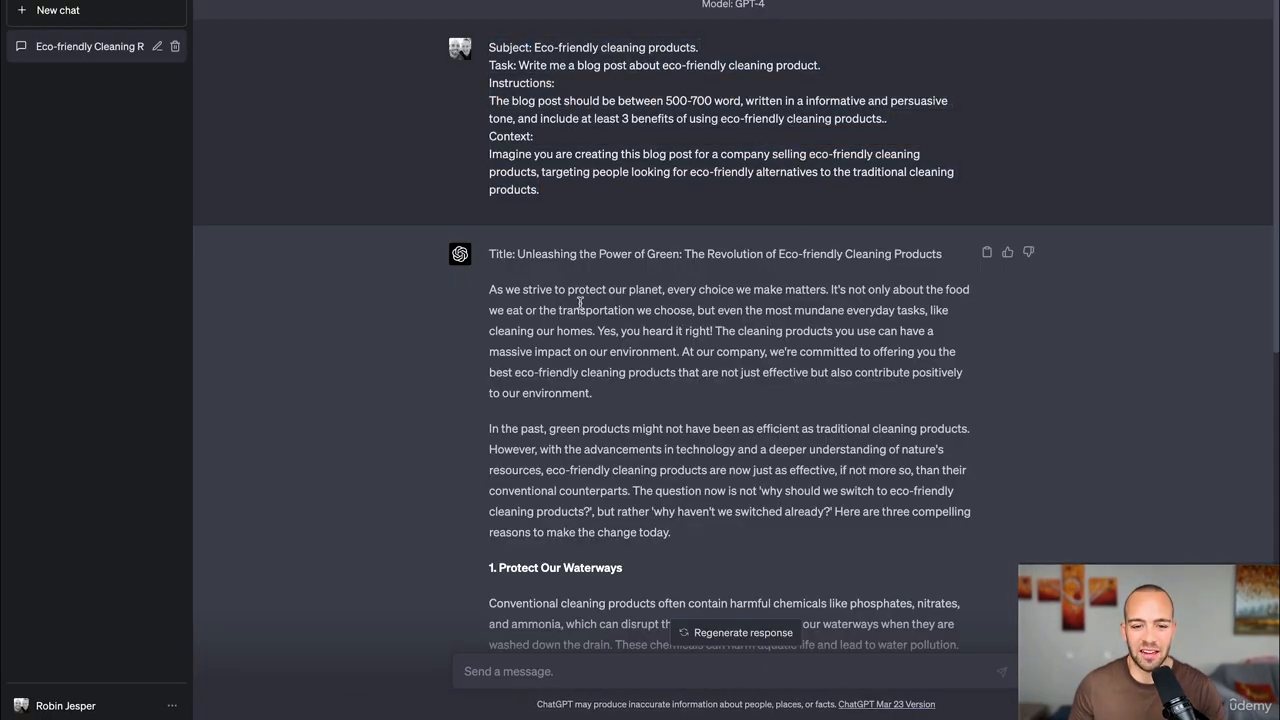
# Review the generated blog post from its title through the three numbered benefit headings to the closing paragraphs.
pyautogui.scroll(-1, 580, 303)
pyautogui.moveTo(517, 193); pyautogui.dragTo(986, 194)
pyautogui.click(546, 251)
pyautogui.scroll(-3, 543, 329)
pyautogui.scroll(-3, 542, 335)
pyautogui.moveTo(640, 156); pyautogui.dragTo(491, 155)
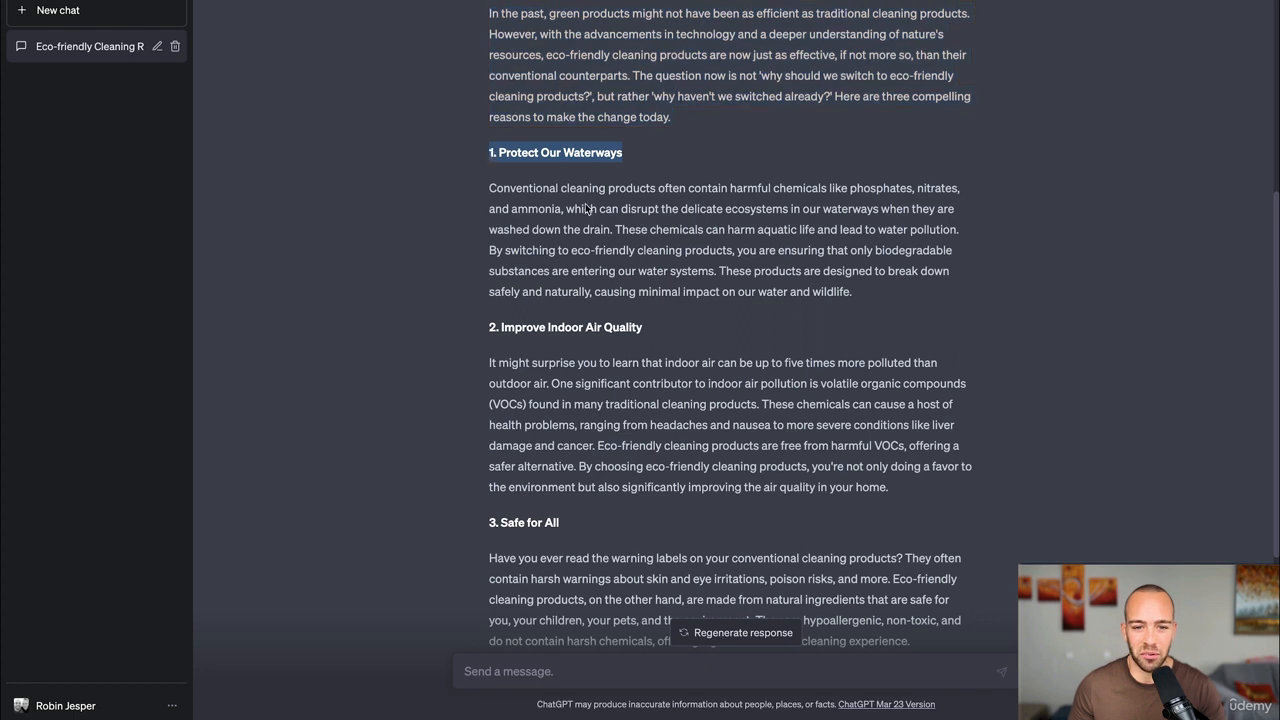
pyautogui.moveTo(645, 333); pyautogui.dragTo(583, 353)
pyautogui.moveTo(564, 526)
pyautogui.mouseDown()
pyautogui.moveTo(517, 523)
pyautogui.moveTo(576, 526)
pyautogui.mouseUp()
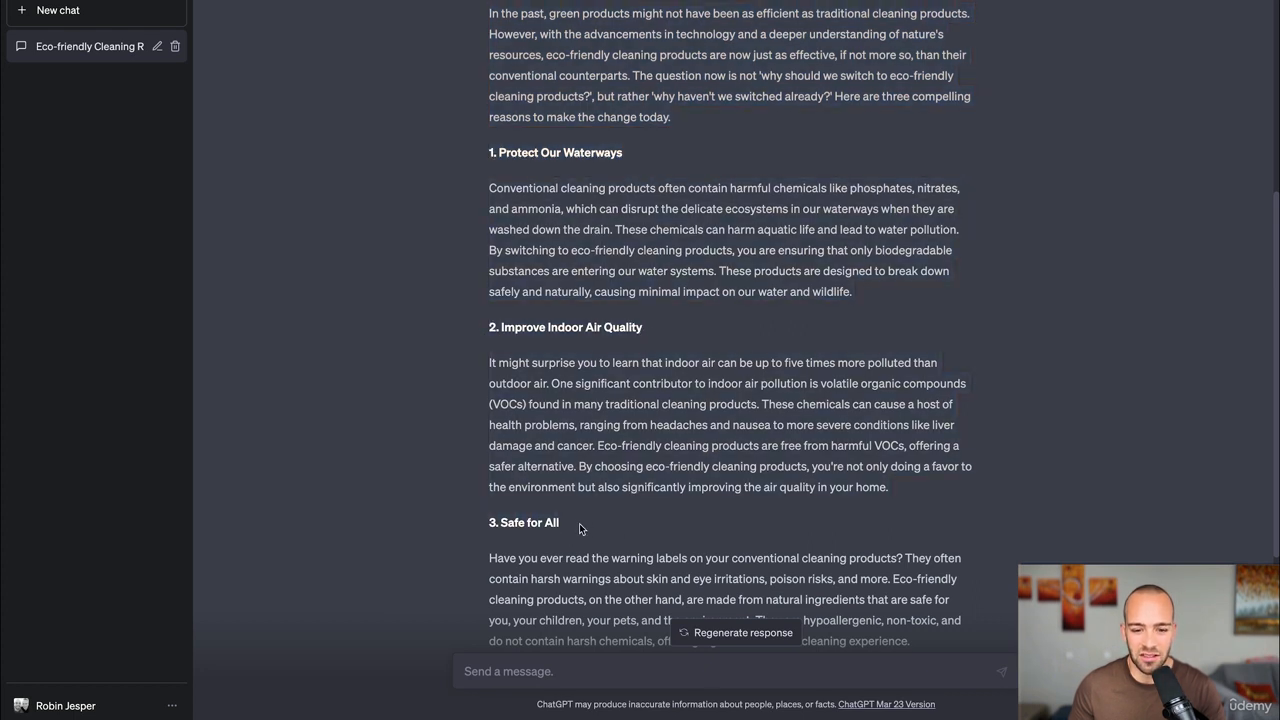
pyautogui.scroll(-4, 586, 516)
# Go back to the submitted prompt and compare its Context and benefits instruction with the generated blog post.
pyautogui.scroll(8, 591, 505)
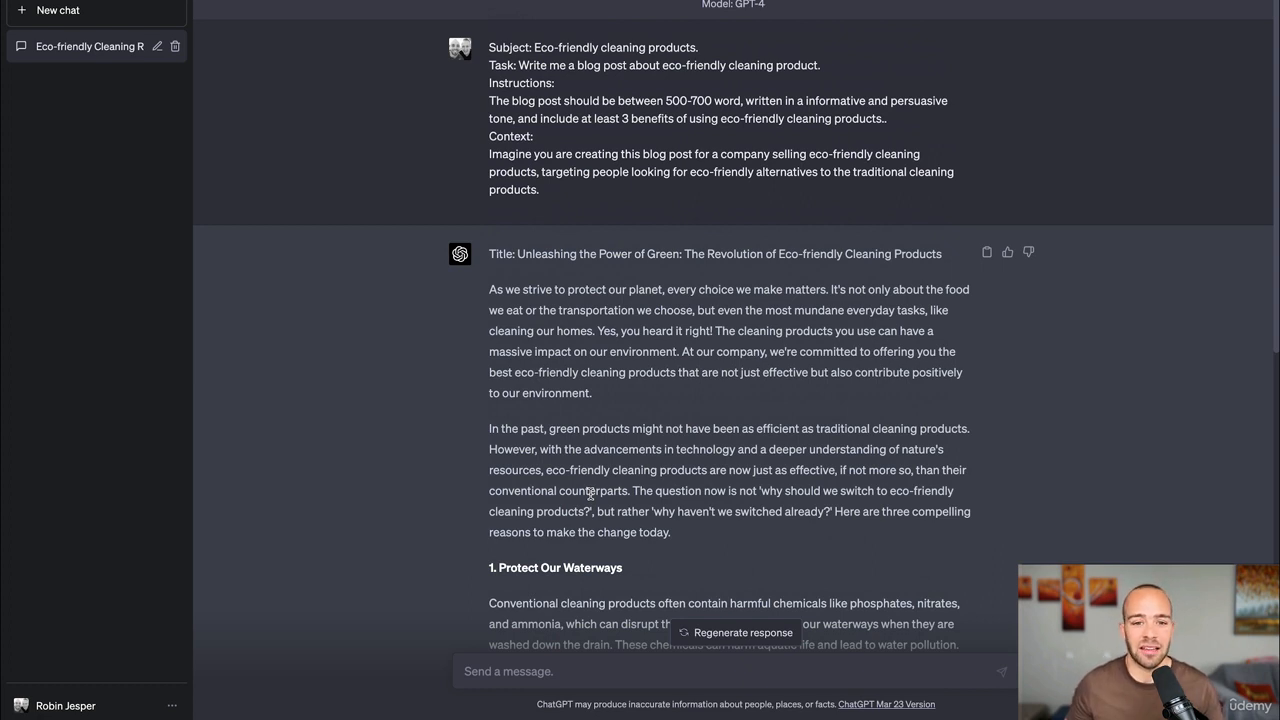
pyautogui.moveTo(541, 191); pyautogui.dragTo(490, 156)
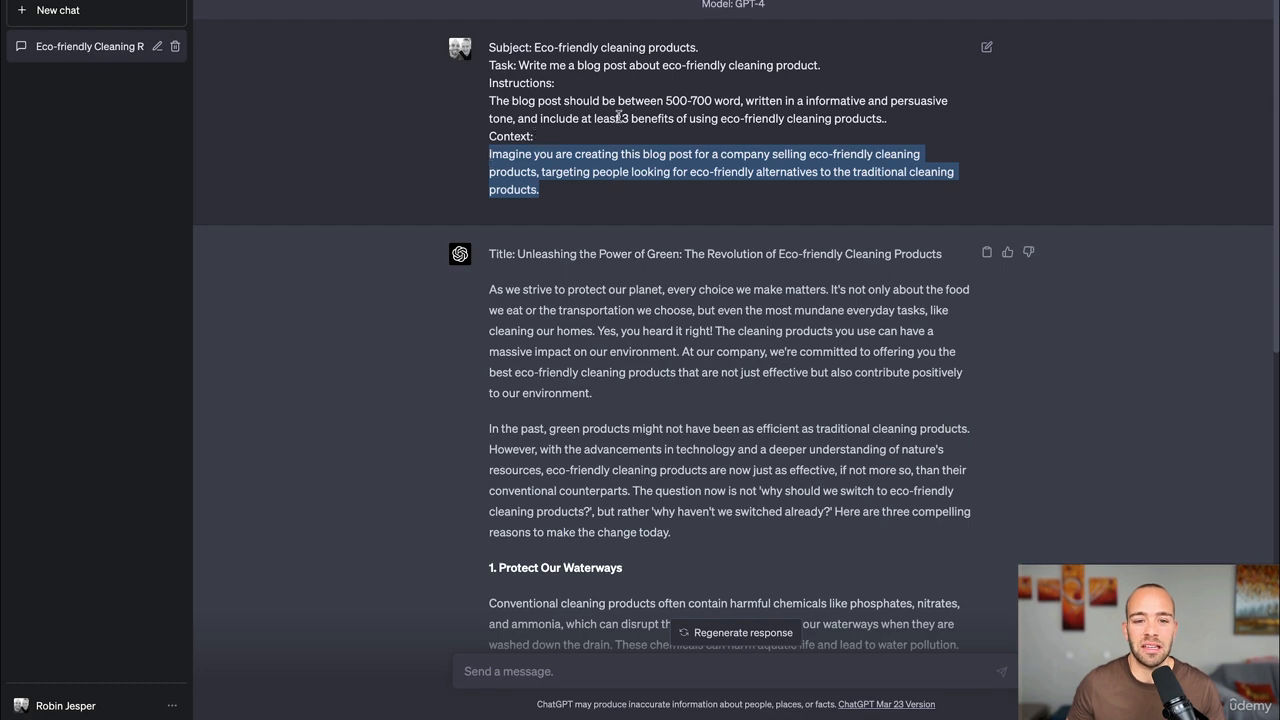
pyautogui.click(880, 118)
pyautogui.tripleClick(880, 118)
pyautogui.click(880, 118)
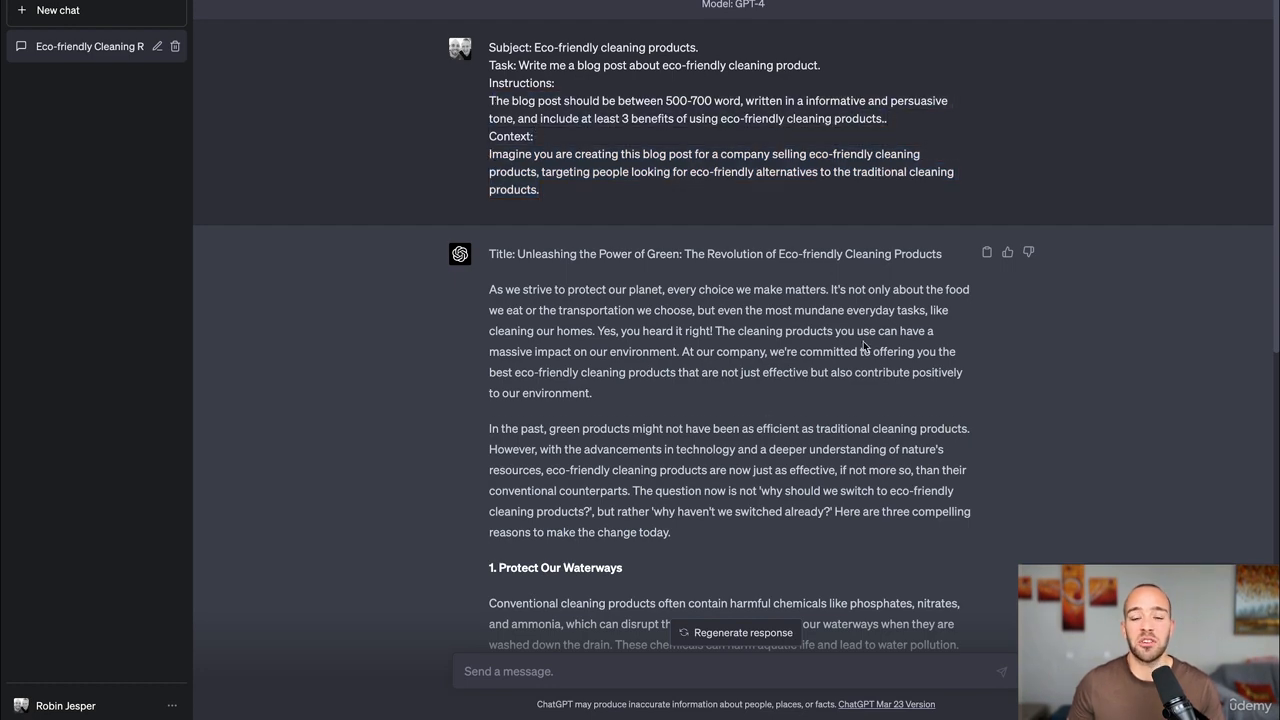
# Paste the "Job Application Cover Letter" prompt for the marketing industry, 300-500 words in a professional and enthusiastic tone, as a new message.
pyautogui.scroll(-1, 863, 342)
pyautogui.scroll(-10, 863, 342)
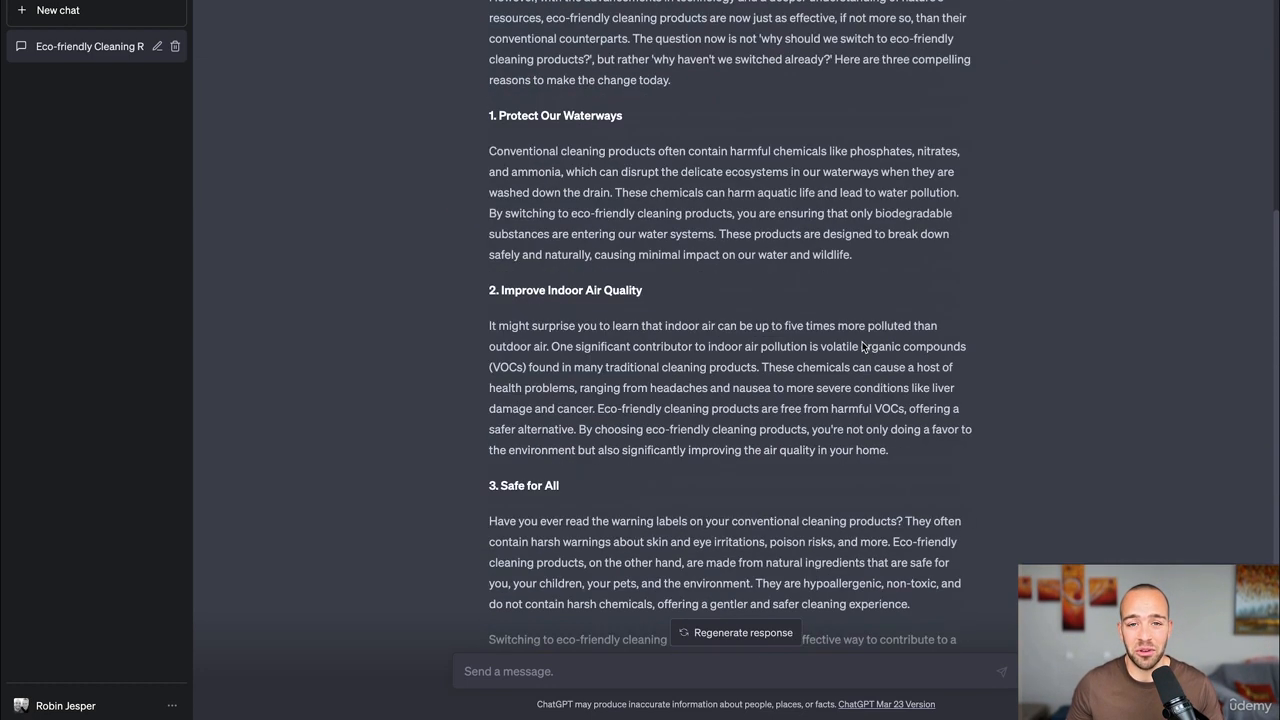
pyautogui.press('super+v')
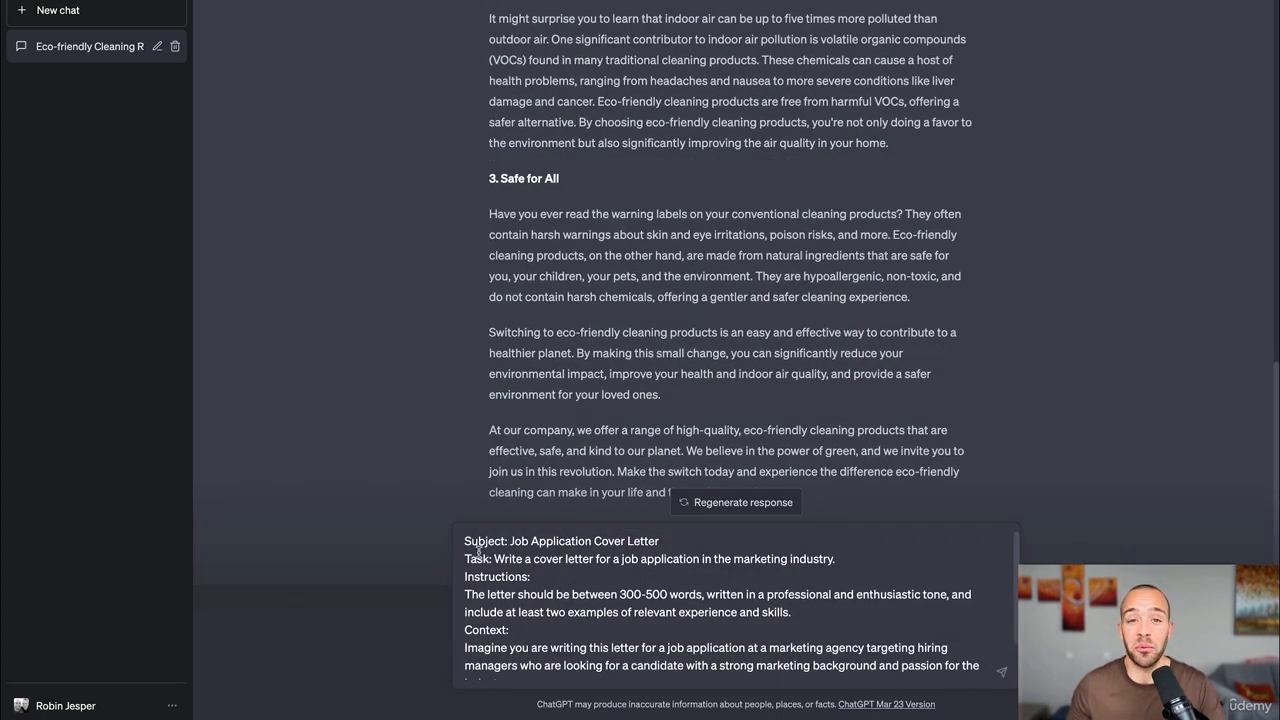
# Review the cover letter prompt's Subject, Task and Instructions, including word count, tone and required examples.
pyautogui.moveTo(512, 540); pyautogui.dragTo(645, 540)
pyautogui.moveTo(494, 558); pyautogui.dragTo(836, 561)
pyautogui.moveTo(465, 594); pyautogui.dragTo(628, 594)
pyautogui.click(641, 593)
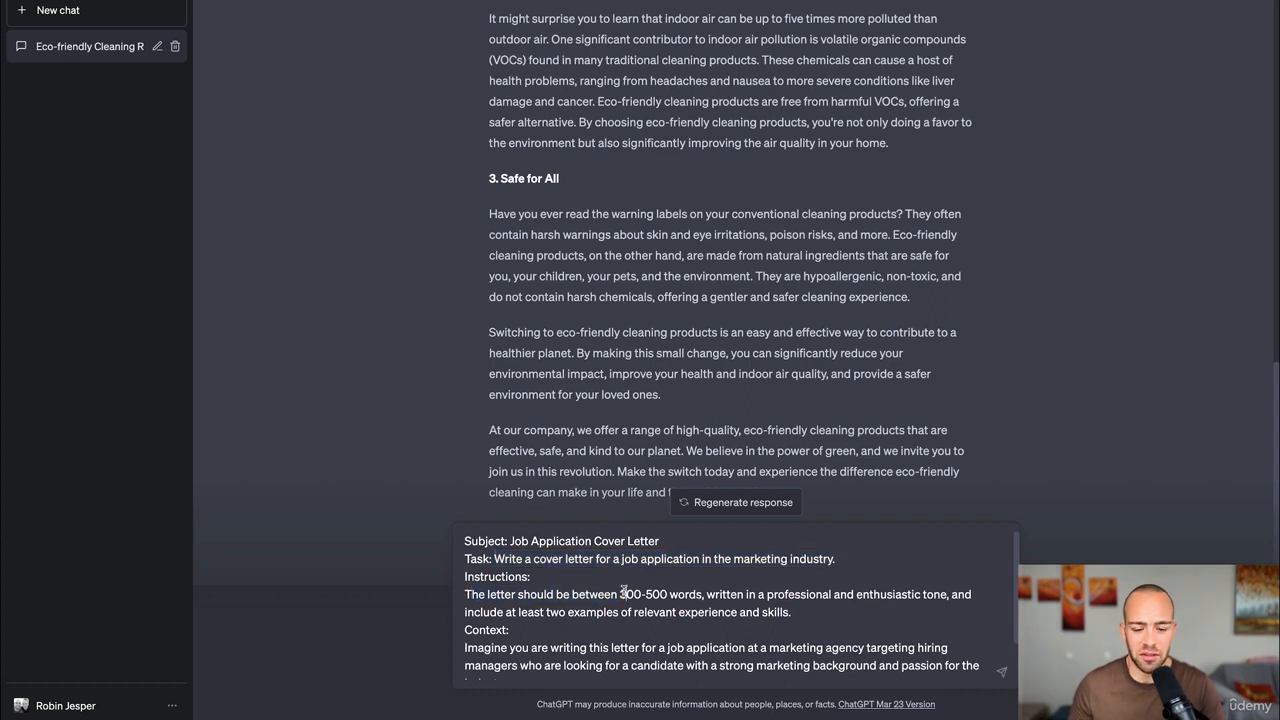
pyautogui.moveTo(737, 594); pyautogui.dragTo(900, 594)
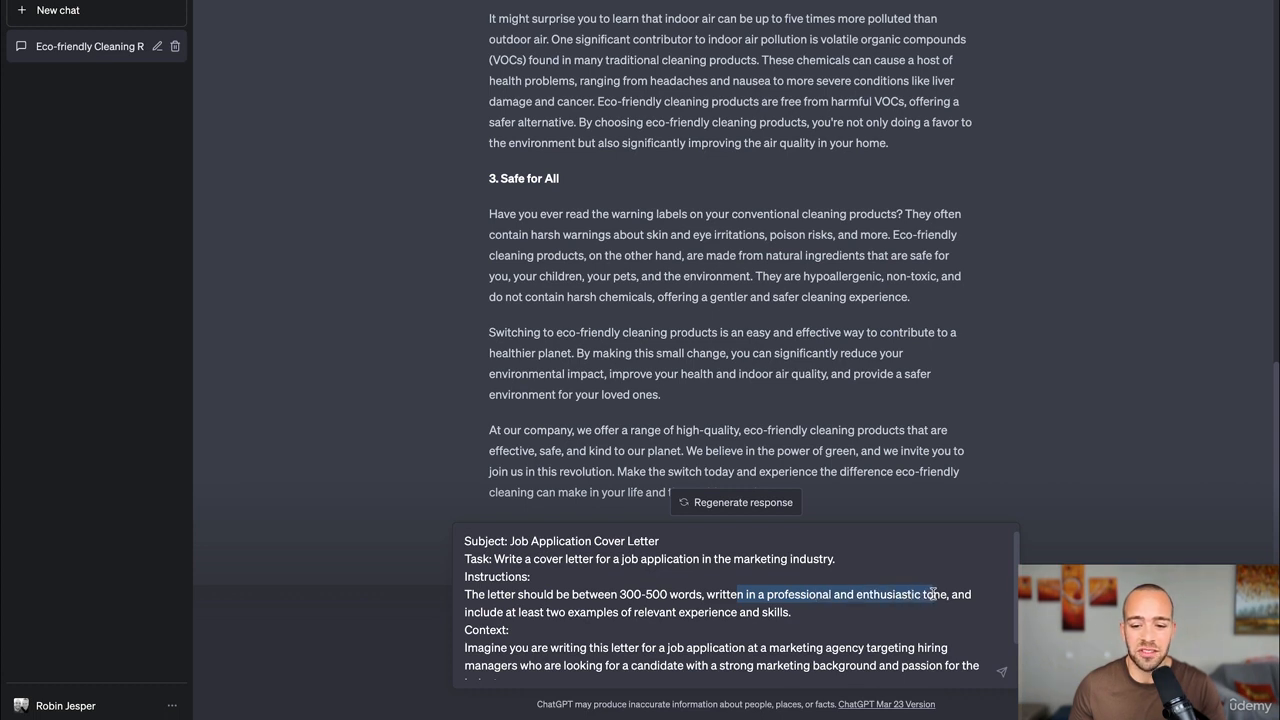
pyautogui.moveTo(472, 612); pyautogui.dragTo(786, 614)
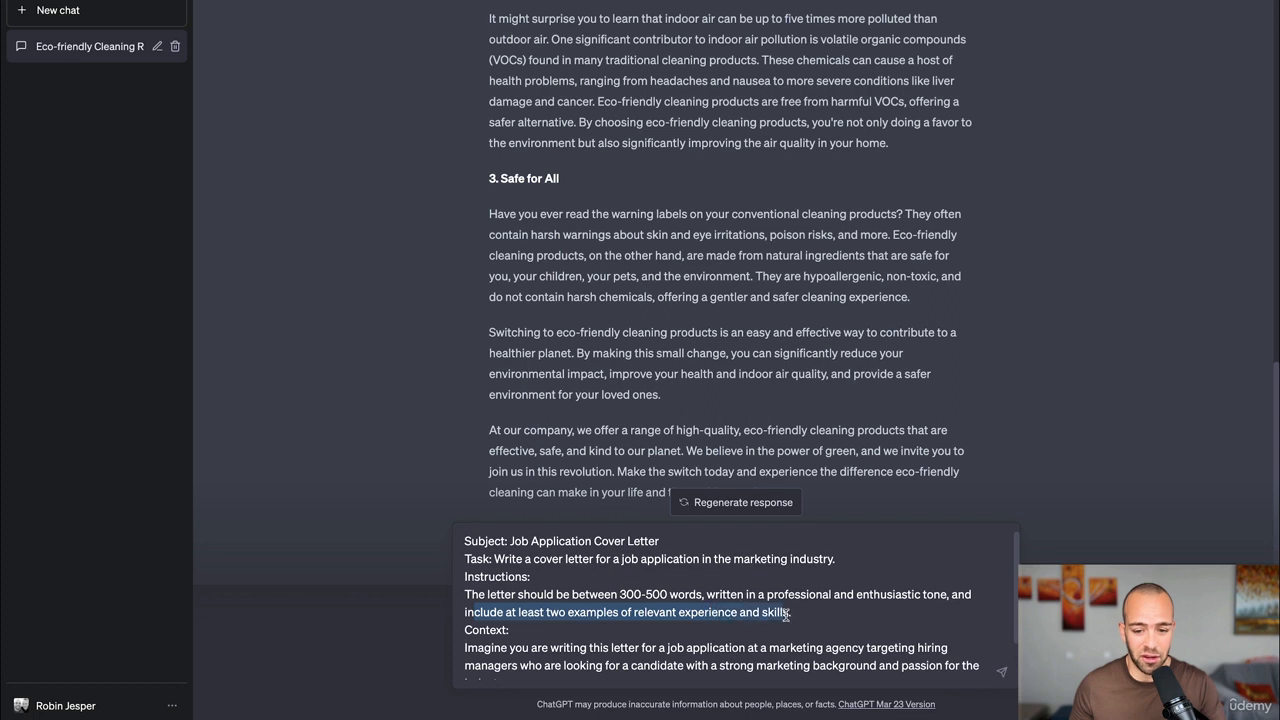
# Read through the Context about applying to a marketing agency and send the cover letter prompt.
pyautogui.scroll(-2, 675, 620)
pyautogui.moveTo(477, 600); pyautogui.dragTo(944, 601)
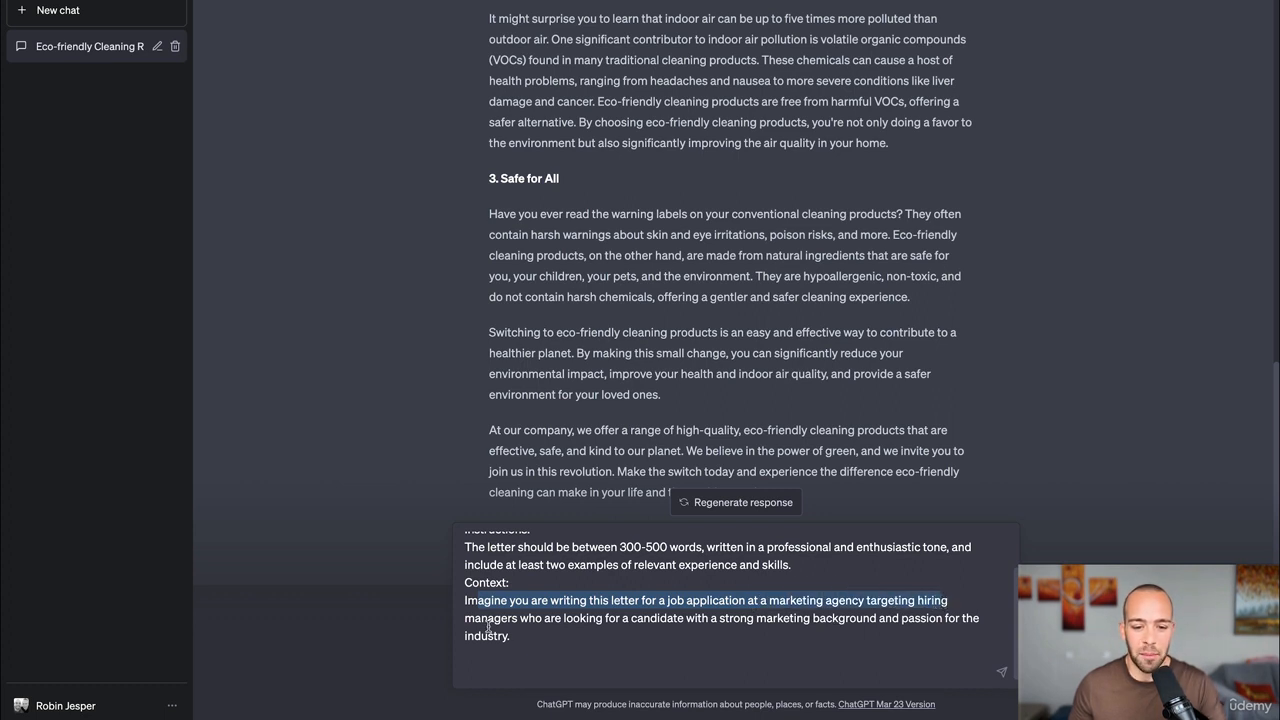
pyautogui.moveTo(487, 620); pyautogui.dragTo(970, 620)
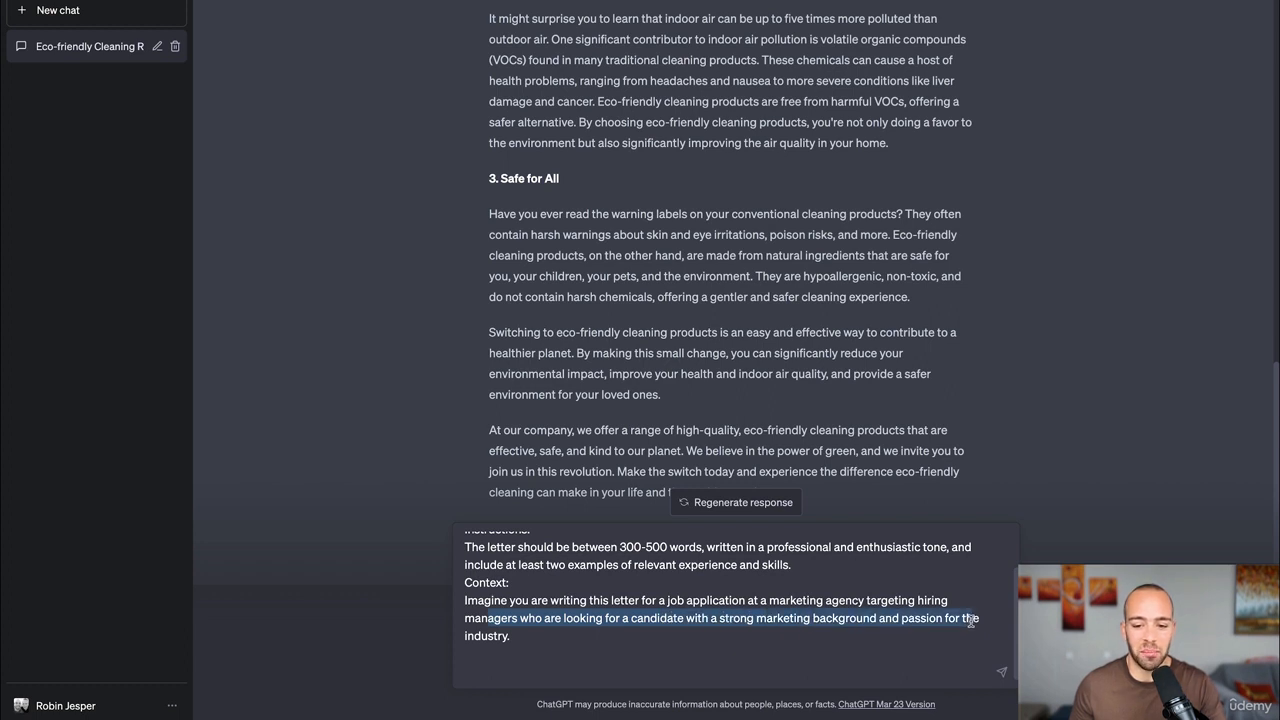
pyautogui.click(466, 640)
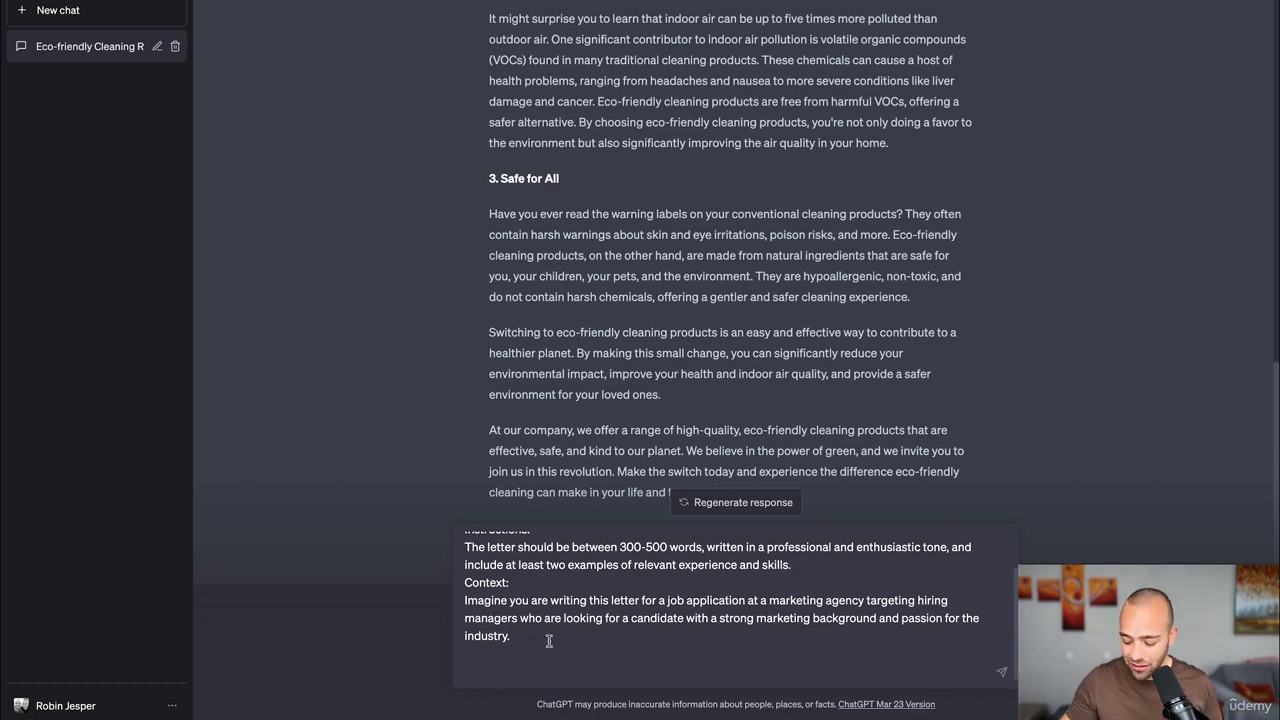
pyautogui.press('Return')
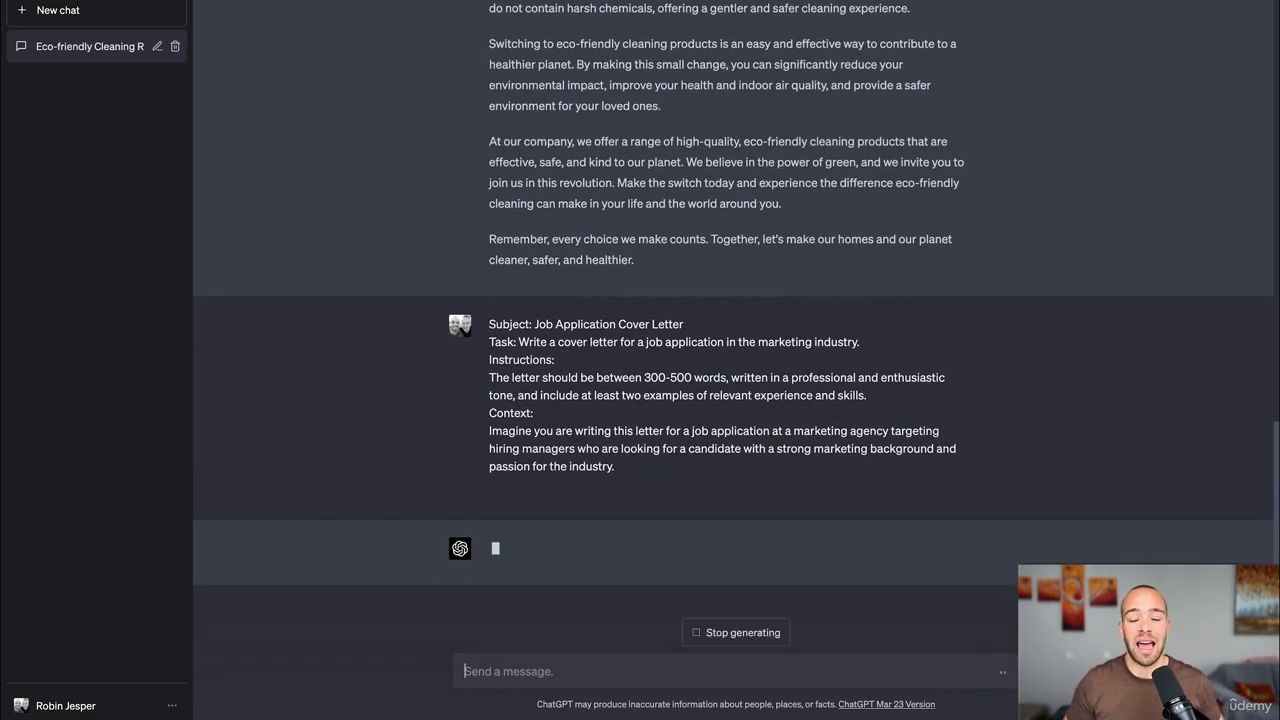